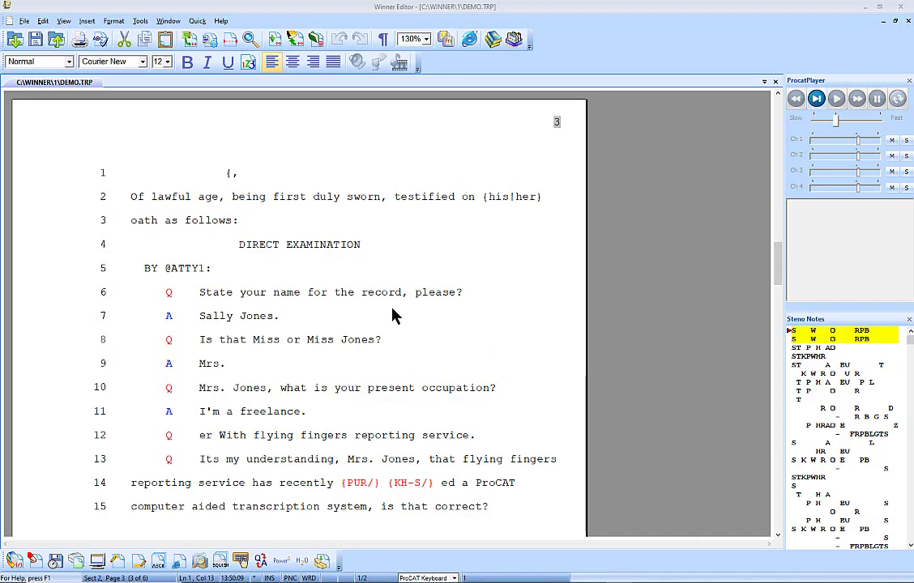
{"action": "scroll", "coordinate": [392, 316], "scroll_direction": "down", "scroll_amount": 3}
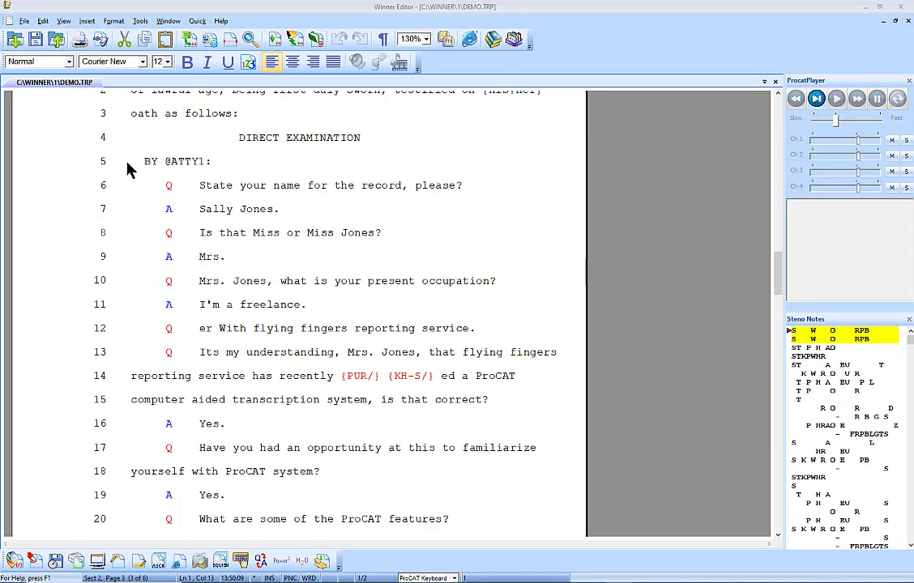
{"action": "left_click_drag", "start_coordinate": [142, 163], "coordinate": [212, 165]}
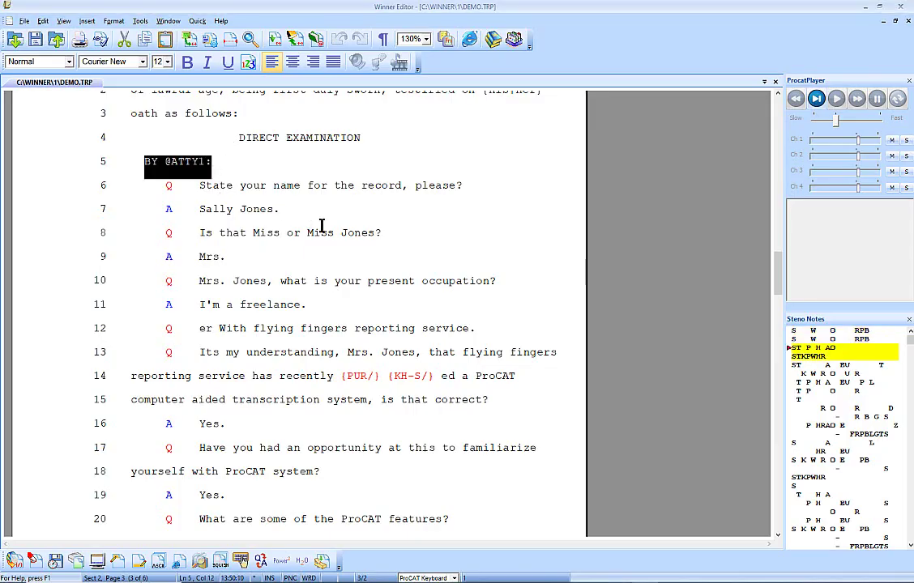
{"action": "key", "text": "ctrl+i"}
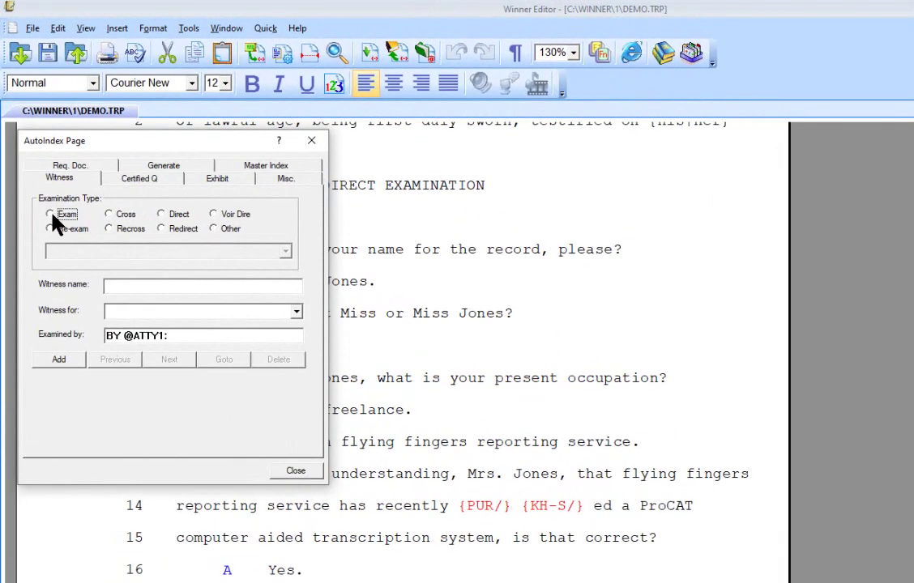
{"action": "left_click", "coordinate": [169, 213]}
{"action": "left_click", "coordinate": [60, 360]}
{"action": "left_click", "coordinate": [295, 471]}
- Start an AutoIndex exhibit entry from the question "Have you had an opportunity at this to familiarize yourself with ProCAT system" on page 3
{"action": "scroll", "coordinate": [369, 437], "scroll_direction": "down", "scroll_amount": 4}
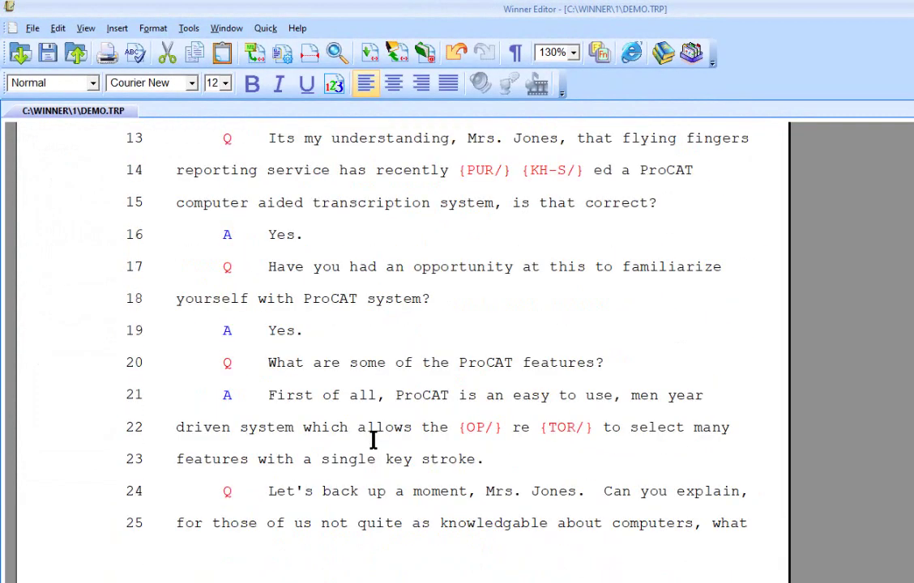
{"action": "left_click", "coordinate": [270, 271]}
{"action": "key", "text": "ctrl+shift+Right"}
{"action": "key", "text": "ctrl+shift+Right"}
{"action": "key", "text": "ctrl+shift+Right"}
{"action": "key", "text": "ctrl+shift+Right"}
{"action": "key", "text": "ctrl+shift+Right"}
{"action": "key", "text": "ctrl+shift+Right"}
{"action": "key", "text": "ctrl+shift+Right"}
{"action": "key", "text": "ctrl+shift+Right"}
{"action": "key", "text": "ctrl+shift+Right"}
{"action": "key", "text": "ctrl+shift+Right"}
{"action": "key", "text": "ctrl+shift+Right"}
{"action": "key", "text": "ctrl+shift+Right"}
{"action": "key", "text": "ctrl+shift+Right"}
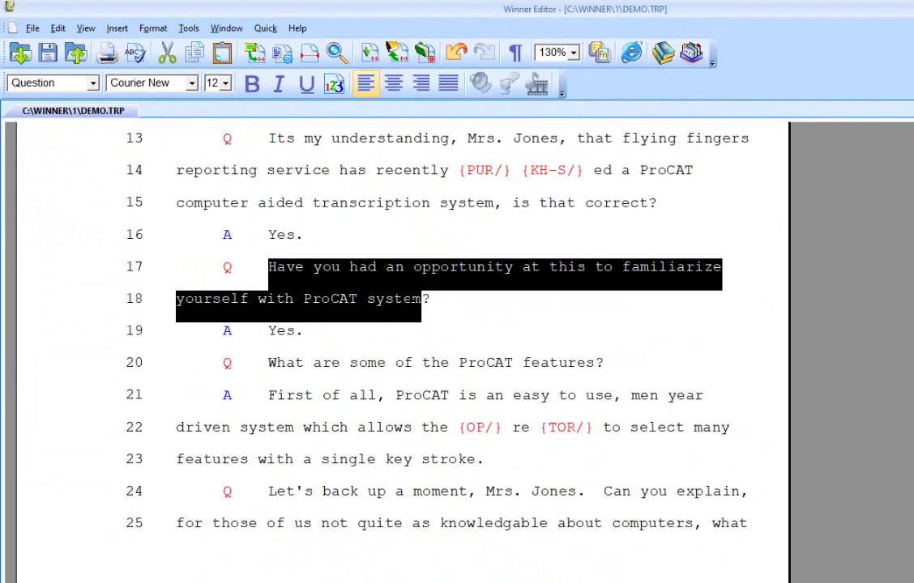
{"action": "key", "text": "F9"}
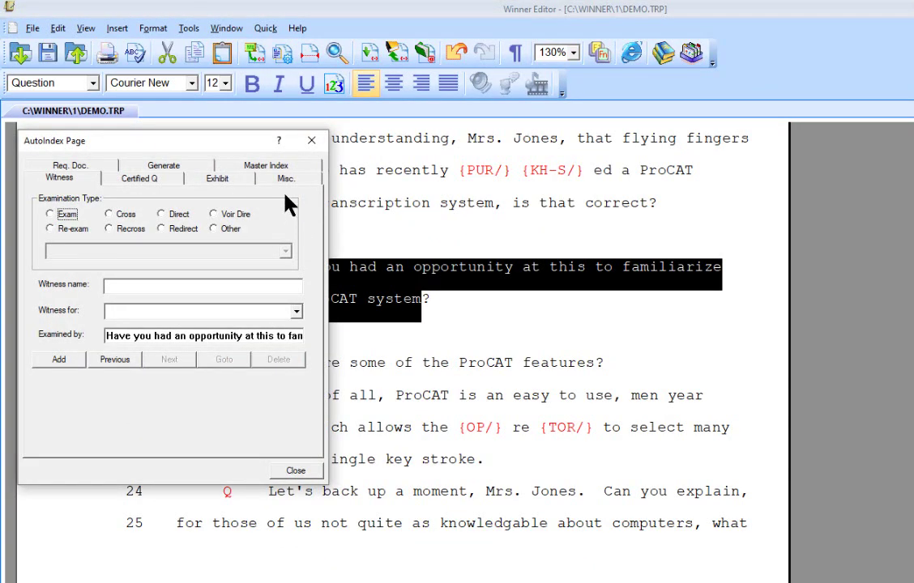
{"action": "left_click", "coordinate": [243, 179]}
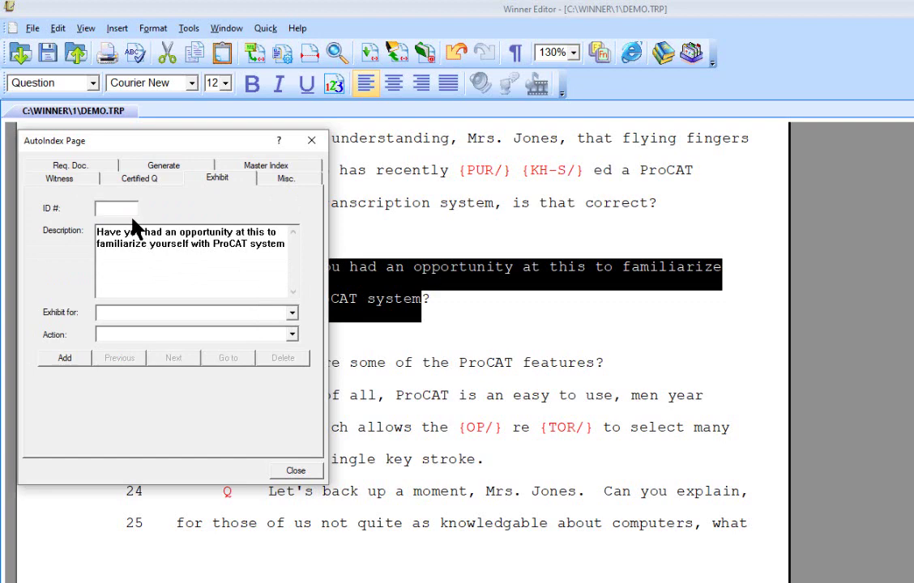
- Give the exhibit ID 001, assign it to Commonwealth with the action For Identification, and add it to the index
{"action": "type", "text": "001"}
{"action": "left_click", "coordinate": [292, 313]}
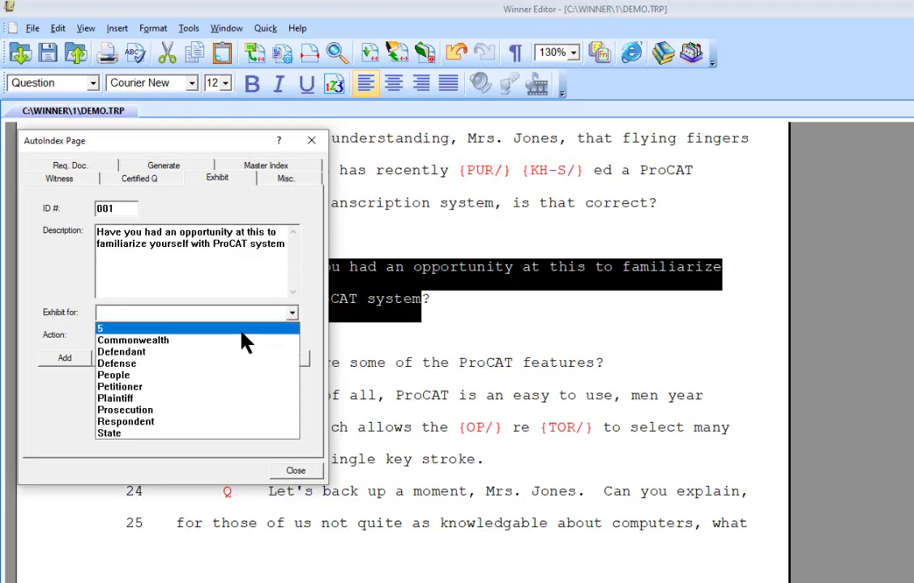
{"action": "left_click", "coordinate": [293, 339]}
{"action": "left_click", "coordinate": [294, 337]}
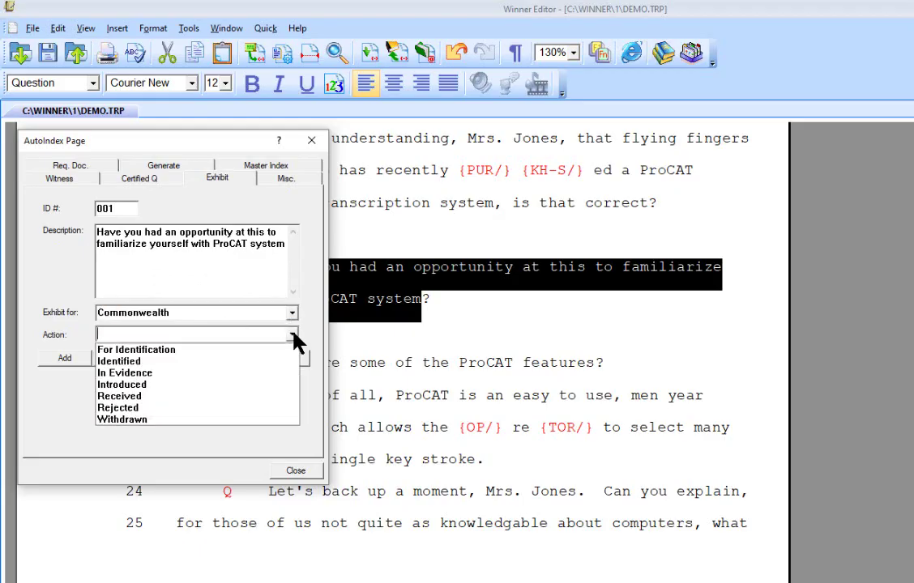
{"action": "left_click", "coordinate": [284, 350]}
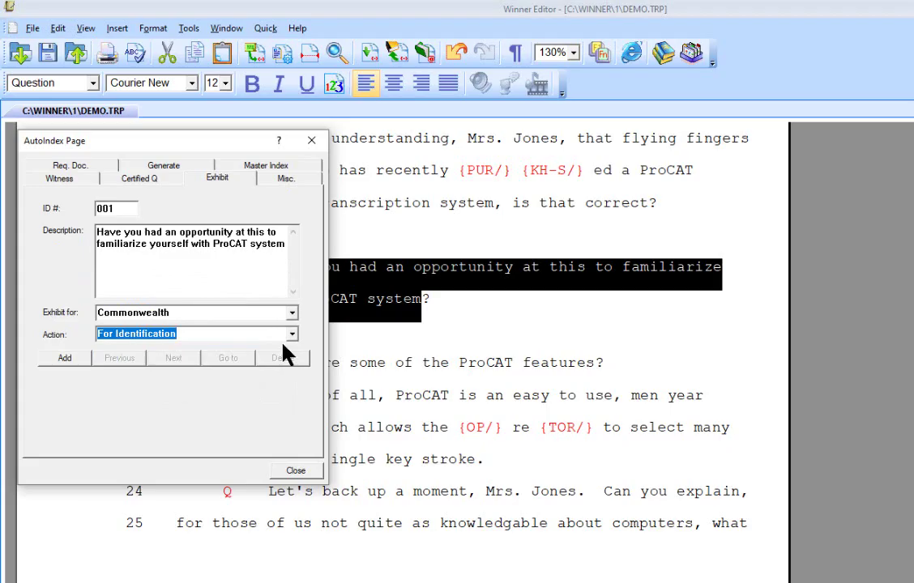
{"action": "left_click", "coordinate": [294, 334]}
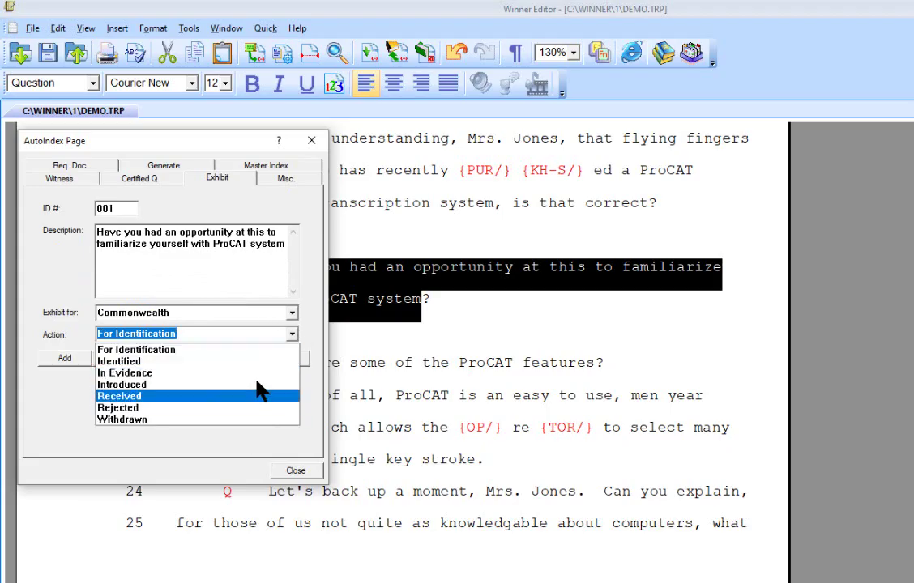
{"action": "left_click", "coordinate": [295, 337]}
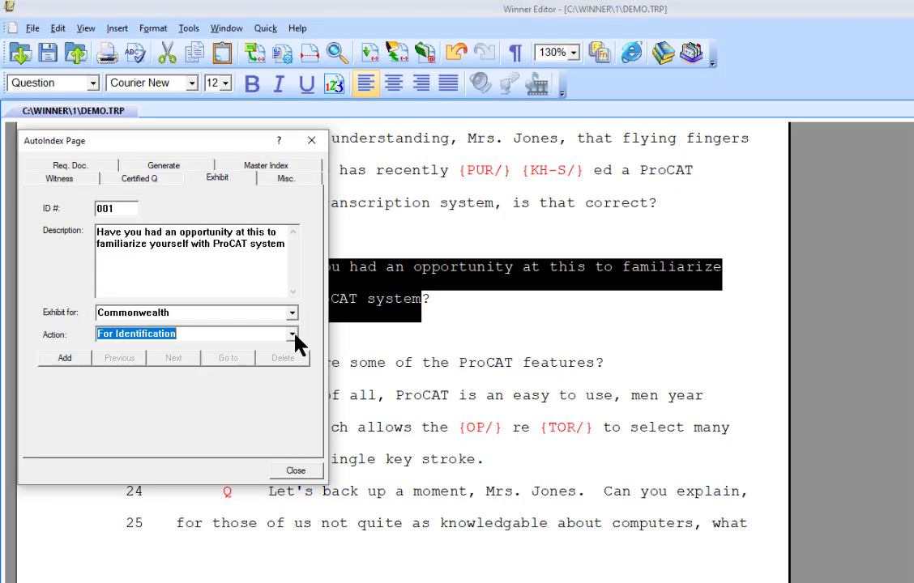
{"action": "left_click", "coordinate": [56, 366]}
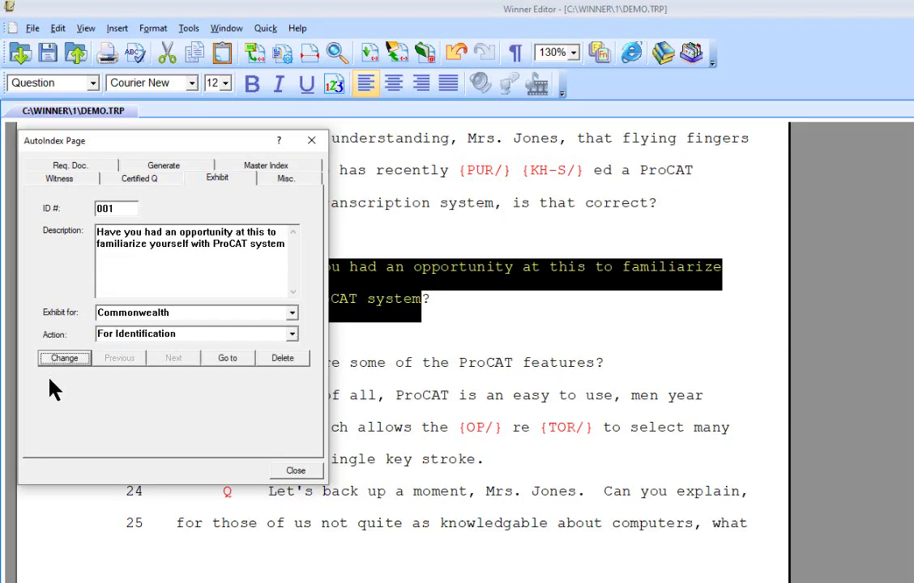
{"action": "left_click", "coordinate": [298, 471]}
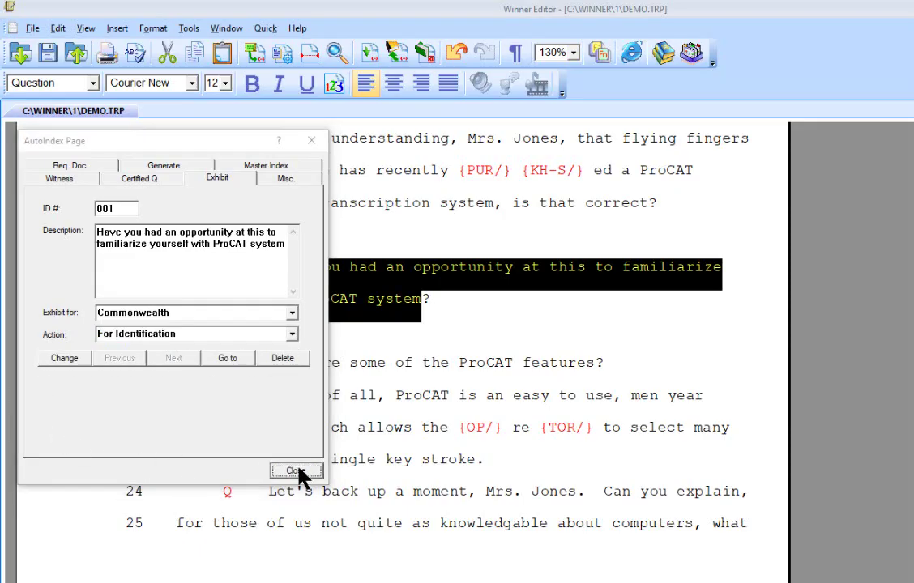
- Open AutoIndex with the cursor placed before "For example" in the first answer on page 4
{"action": "scroll", "coordinate": [457, 352], "scroll_direction": "down", "scroll_amount": 5}
{"action": "scroll", "coordinate": [457, 353], "scroll_direction": "up", "scroll_amount": 1}
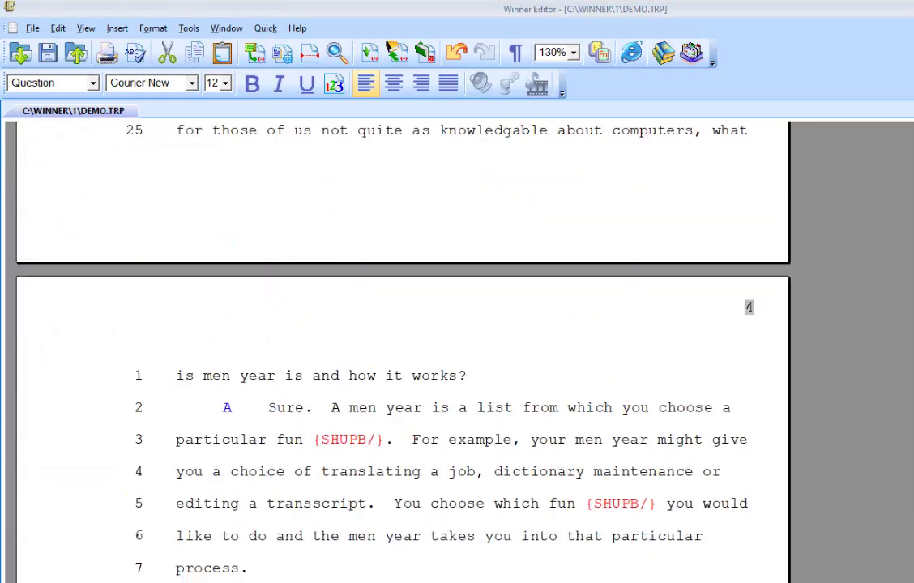
{"action": "left_click", "coordinate": [416, 441]}
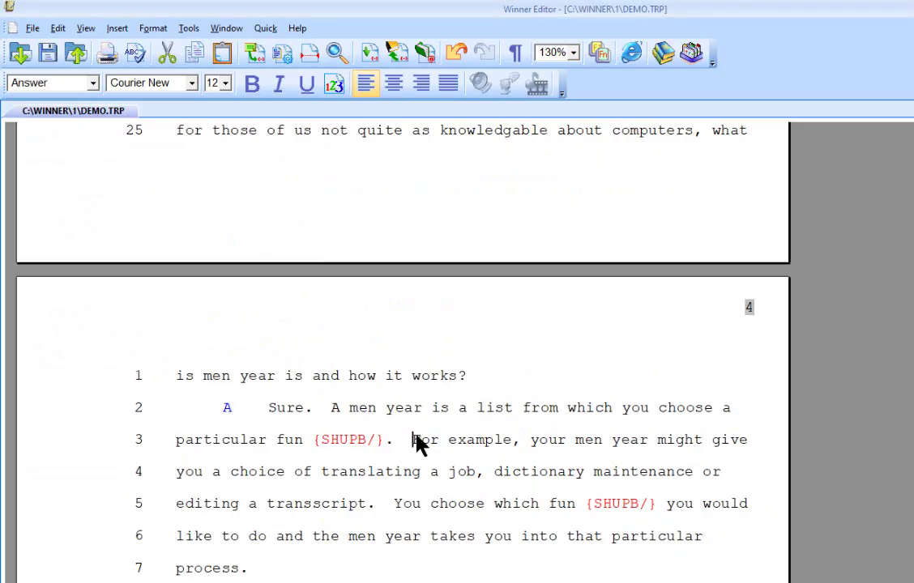
{"action": "key", "text": "ctrl+i"}
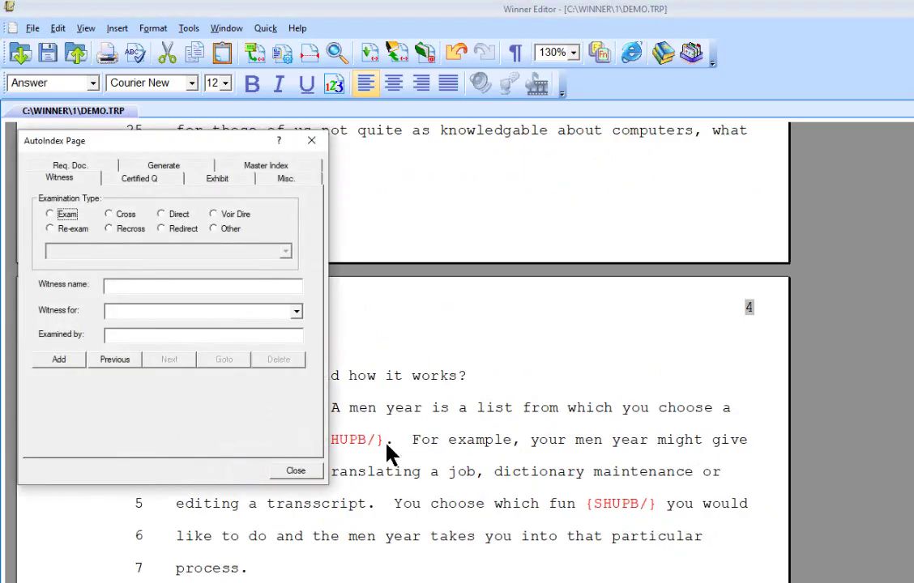
- Try out the examination types for the witness entry, from Exam through Other with its custom type choices
{"action": "left_click", "coordinate": [48, 227]}
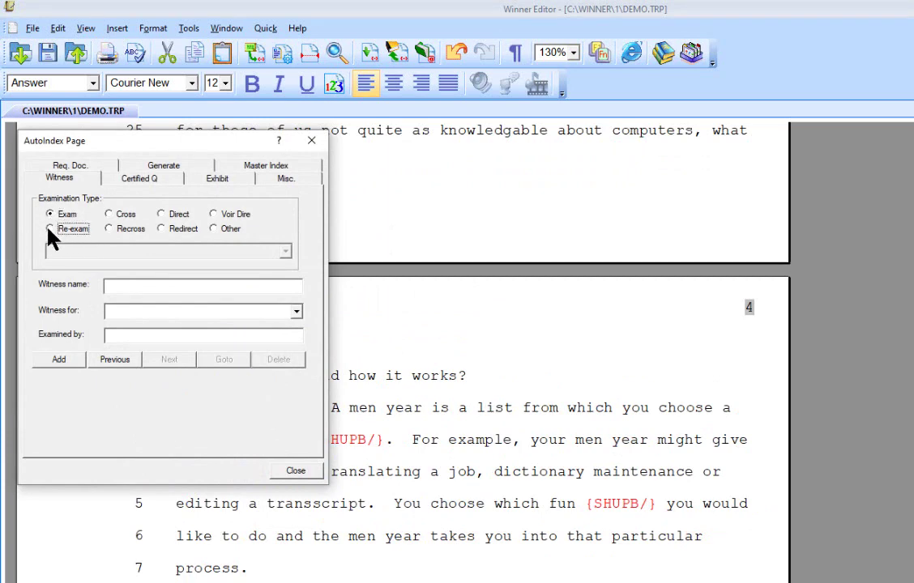
{"action": "left_click", "coordinate": [113, 217]}
{"action": "left_click", "coordinate": [113, 230]}
{"action": "left_click", "coordinate": [162, 214]}
{"action": "left_click", "coordinate": [164, 230]}
{"action": "left_click", "coordinate": [223, 215]}
{"action": "left_click", "coordinate": [228, 228]}
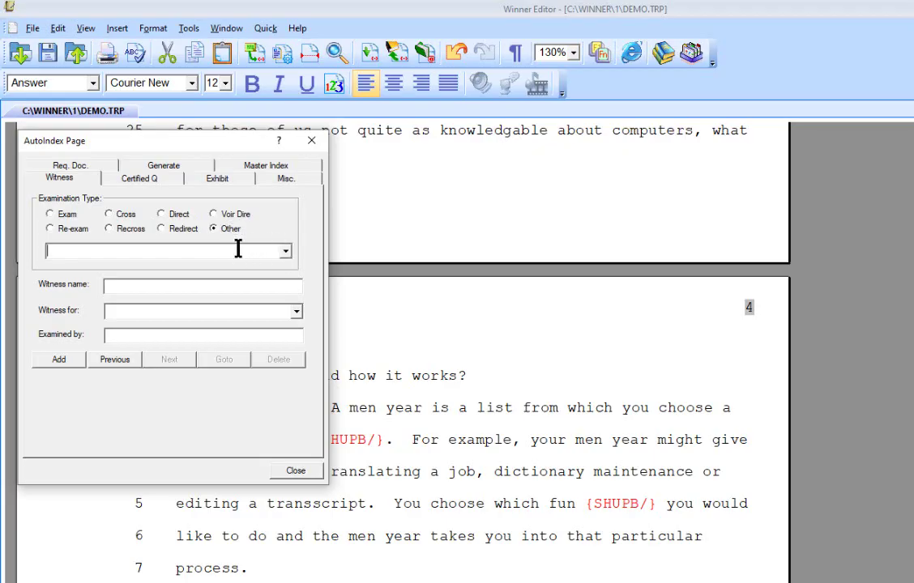
{"action": "left_click", "coordinate": [285, 252]}
{"action": "left_click", "coordinate": [286, 255]}
{"action": "left_click", "coordinate": [122, 288]}
{"action": "left_click", "coordinate": [121, 312]}
- Set the examination type to Cross, enter the witness's name, and assign the witness to Prosecution
{"action": "left_click", "coordinate": [123, 214]}
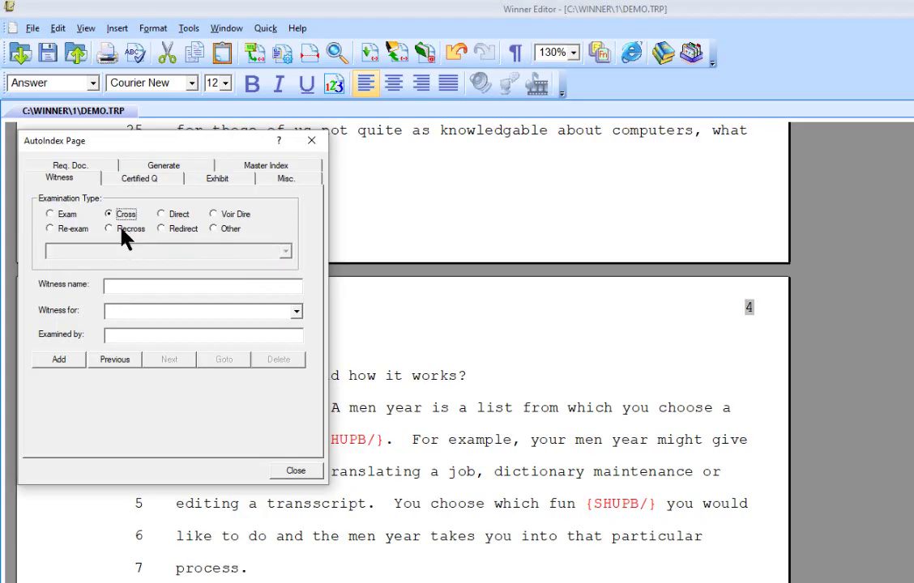
{"action": "left_click", "coordinate": [118, 282]}
{"action": "type", "text": "Lisa"}
{"action": "key", "text": "Tab"}
{"action": "left_click", "coordinate": [297, 314]}
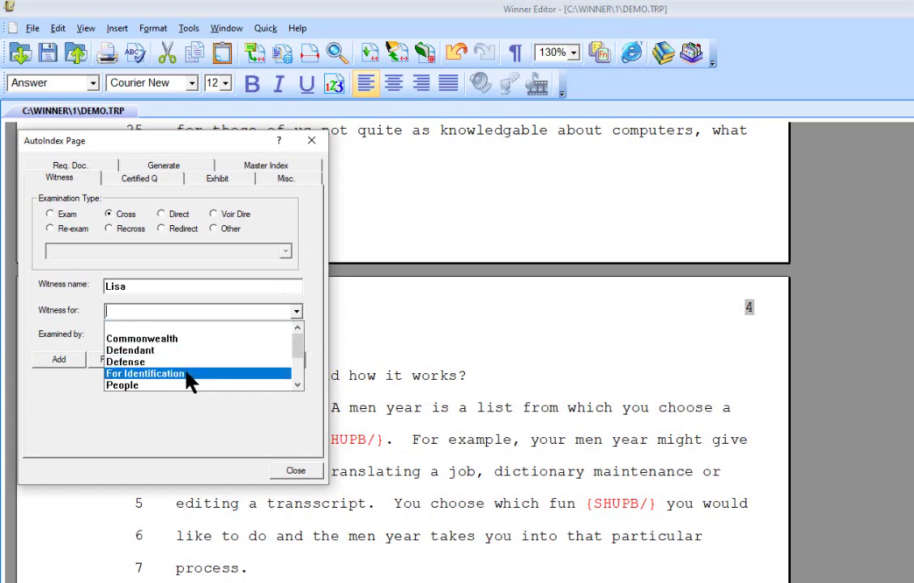
{"action": "scroll", "coordinate": [188, 381], "scroll_direction": "down", "scroll_amount": 1}
{"action": "scroll", "coordinate": [188, 381], "scroll_direction": "down", "scroll_amount": 1}
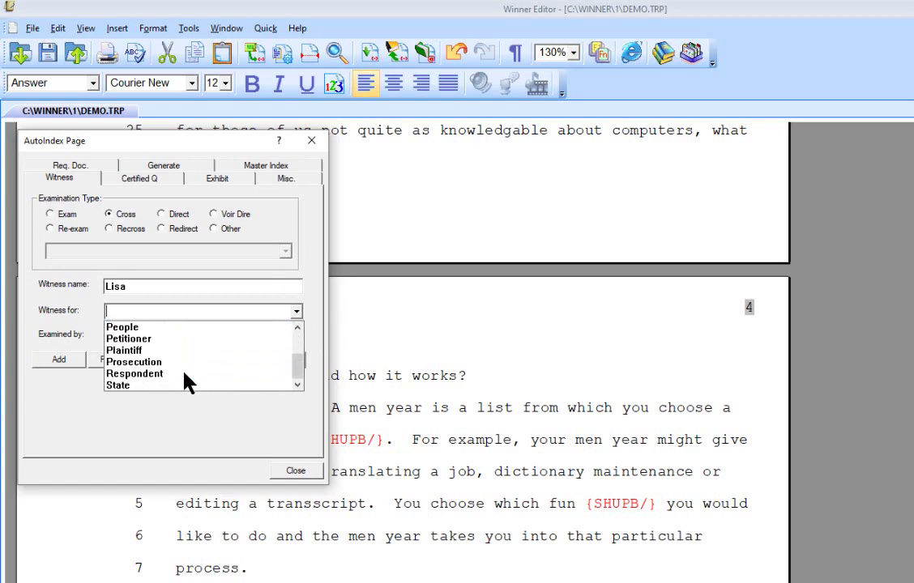
{"action": "left_click", "coordinate": [180, 375]}
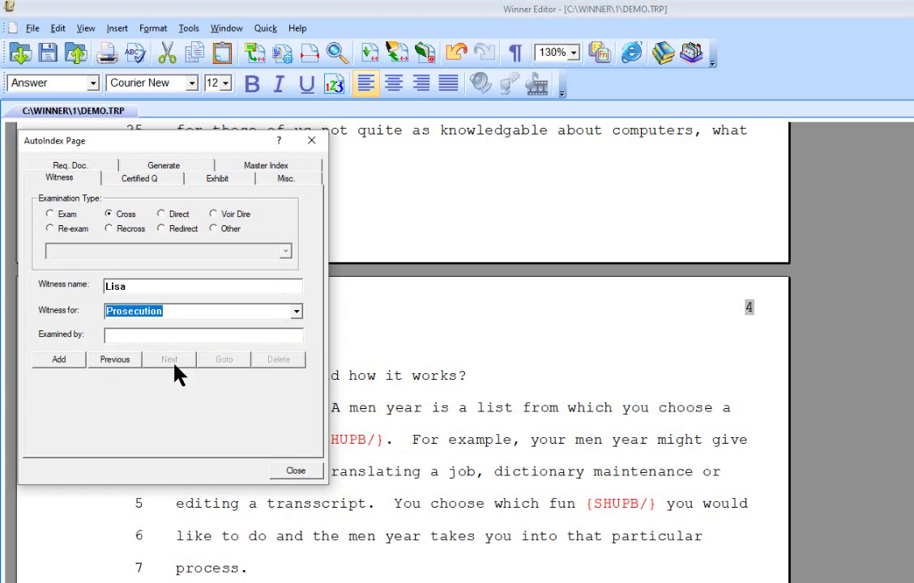
- Enter the examining attorney's name and add the cross-examination witness entry to the index
{"action": "left_click", "coordinate": [164, 334]}
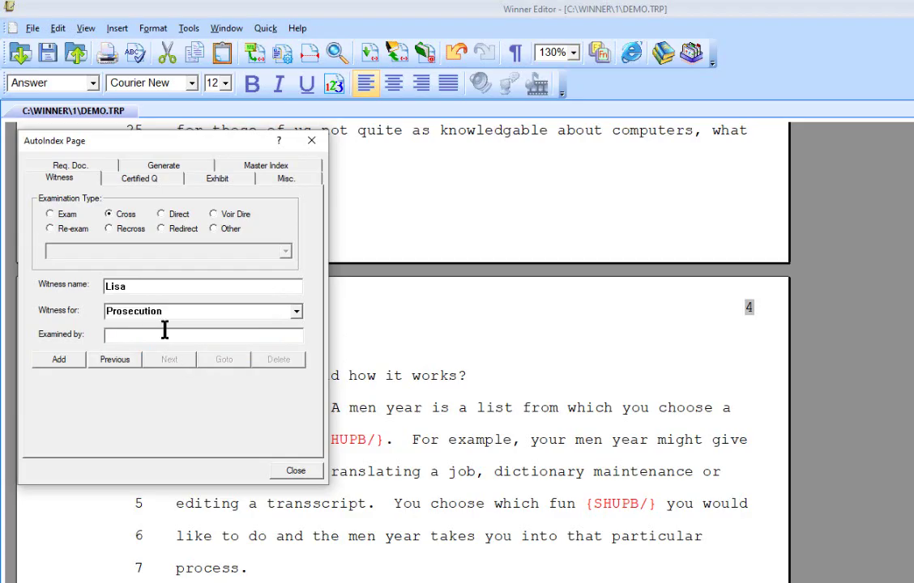
{"action": "type", "text": "Mr. Jose"}
{"action": "left_click", "coordinate": [64, 359]}
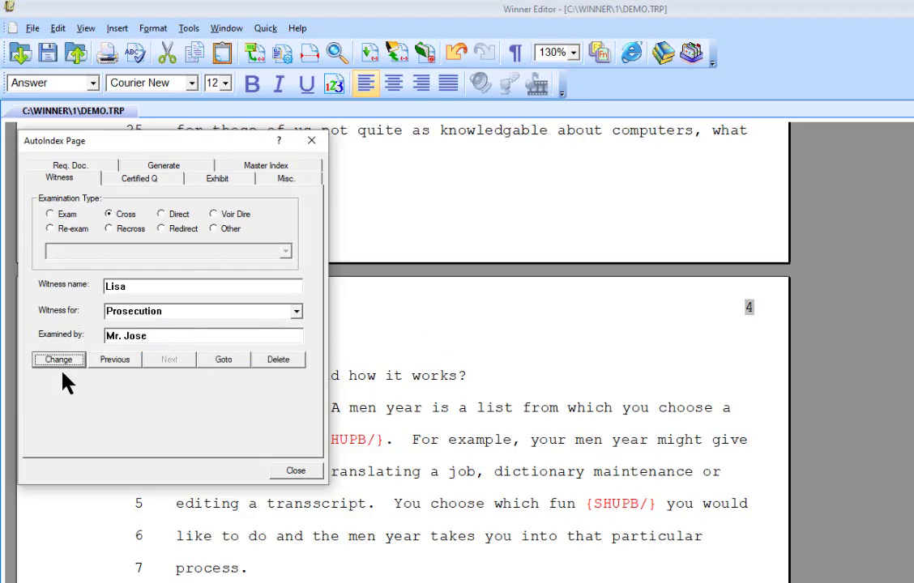
{"action": "left_click", "coordinate": [301, 477]}
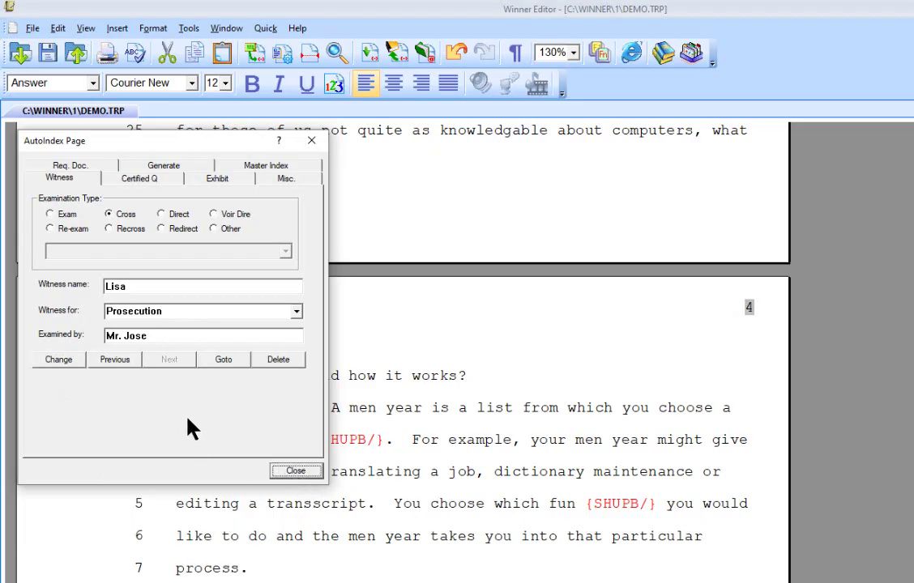
- Review the AutoIndex entry options for required documents, certified questions, exhibits and miscellaneous items
{"action": "left_click", "coordinate": [60, 166]}
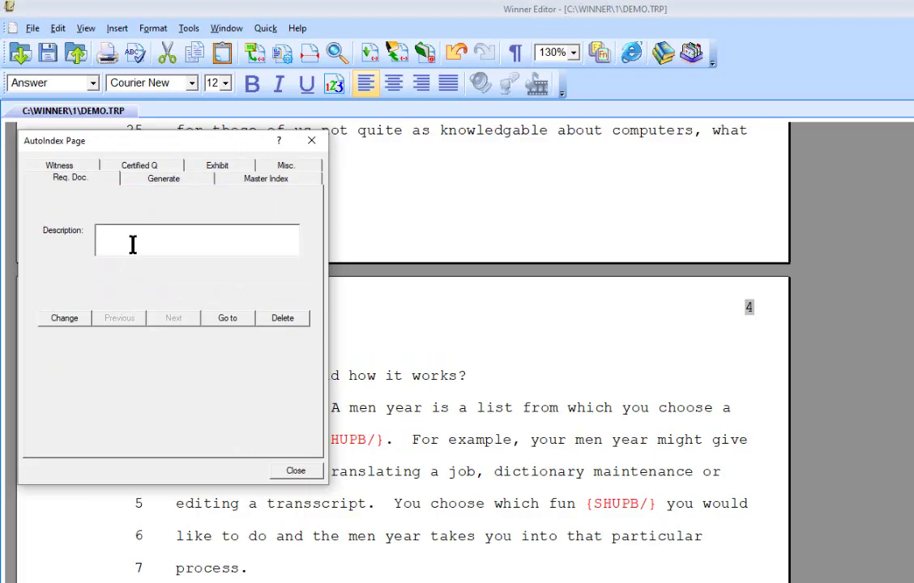
{"action": "left_click", "coordinate": [140, 166]}
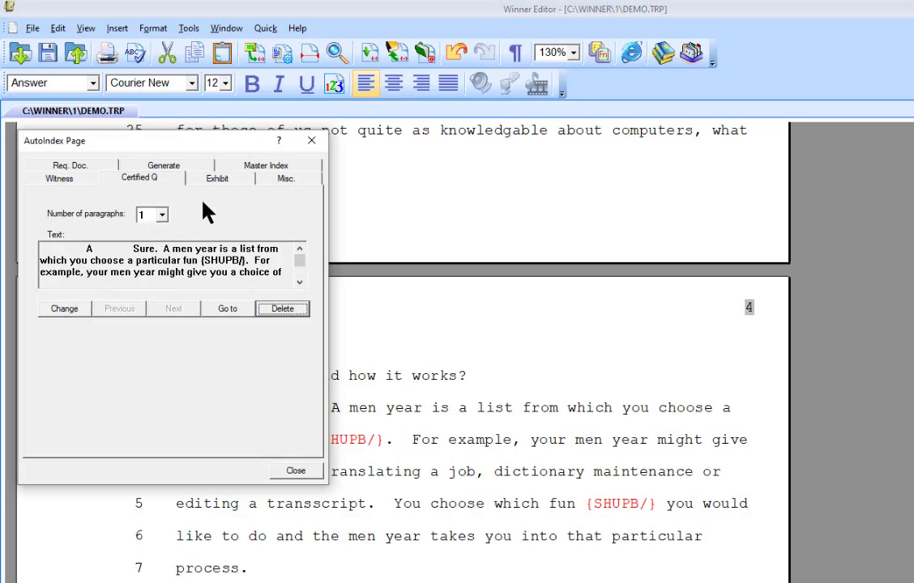
{"action": "left_click", "coordinate": [221, 177]}
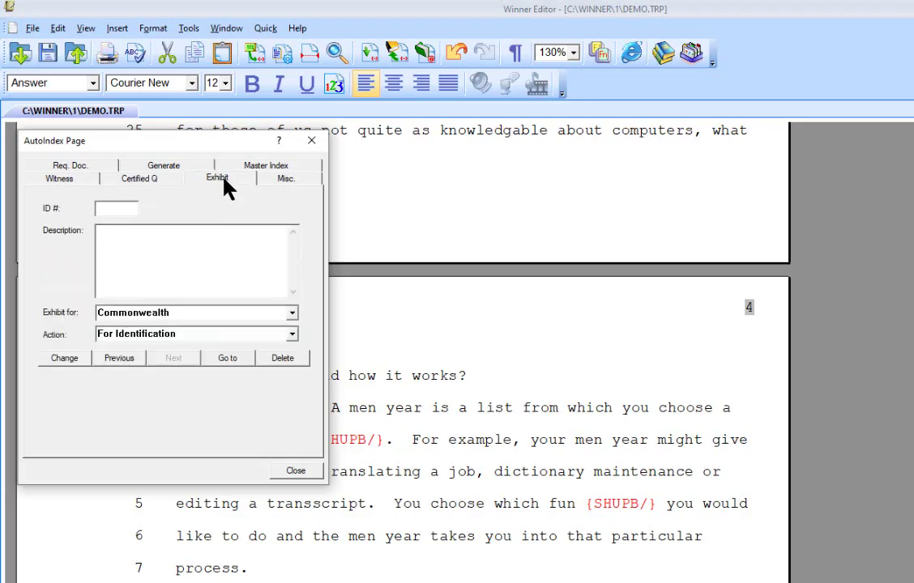
{"action": "left_click", "coordinate": [279, 179]}
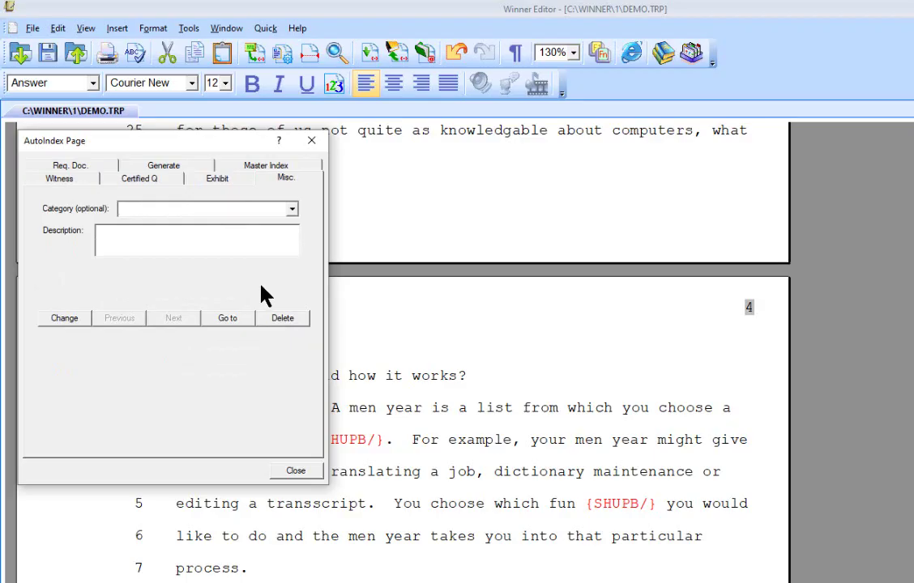
{"action": "left_click", "coordinate": [294, 474]}
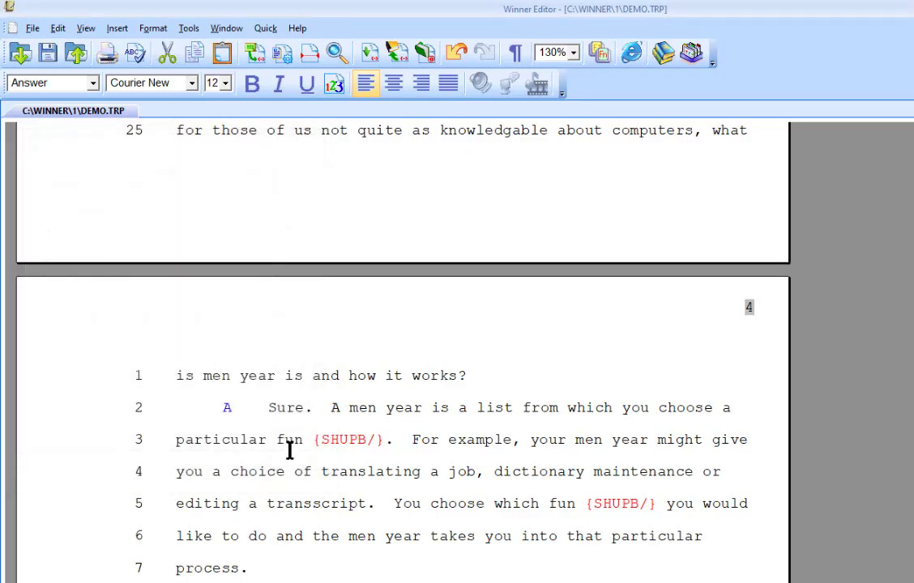
- Open the AutoIndex settings for generating the index page and set the Category 1 template to Exhibit_3Col_Group_.htm
{"action": "left_click", "coordinate": [289, 447]}
{"action": "key", "text": "ctrl+i"}
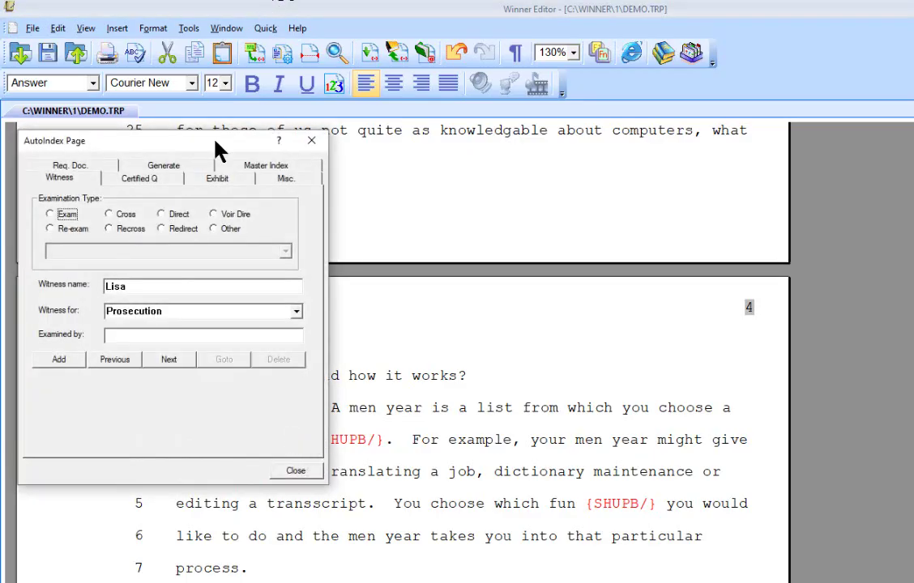
{"action": "left_click", "coordinate": [197, 168]}
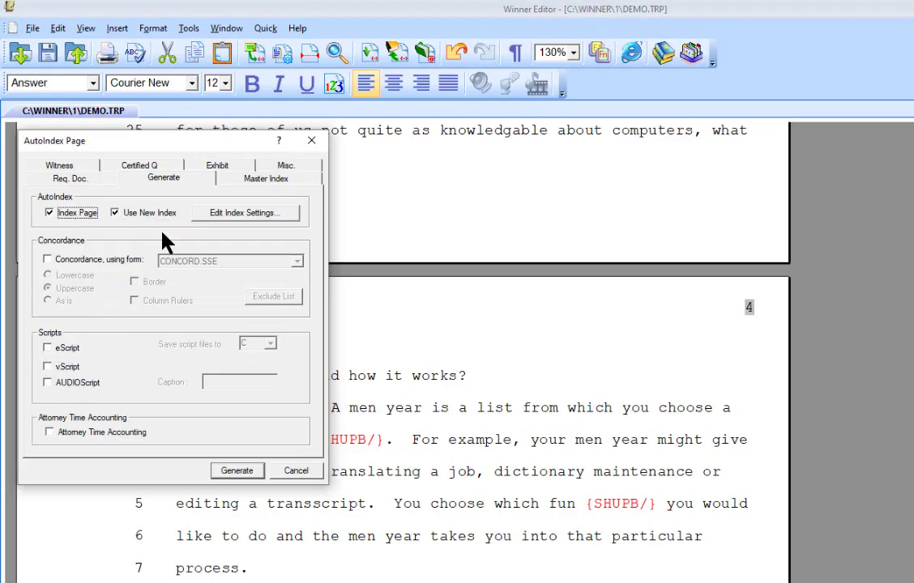
{"action": "left_click", "coordinate": [247, 215]}
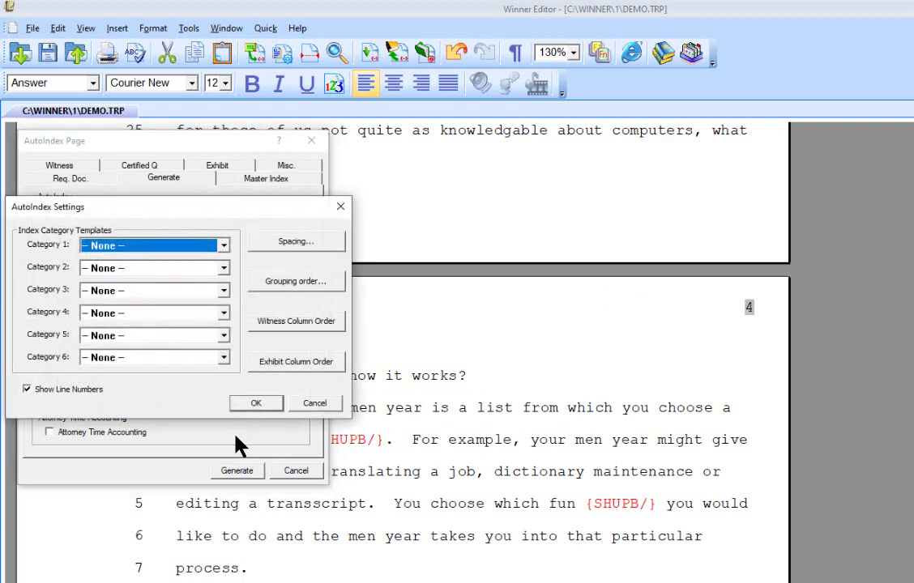
{"action": "left_click", "coordinate": [223, 246]}
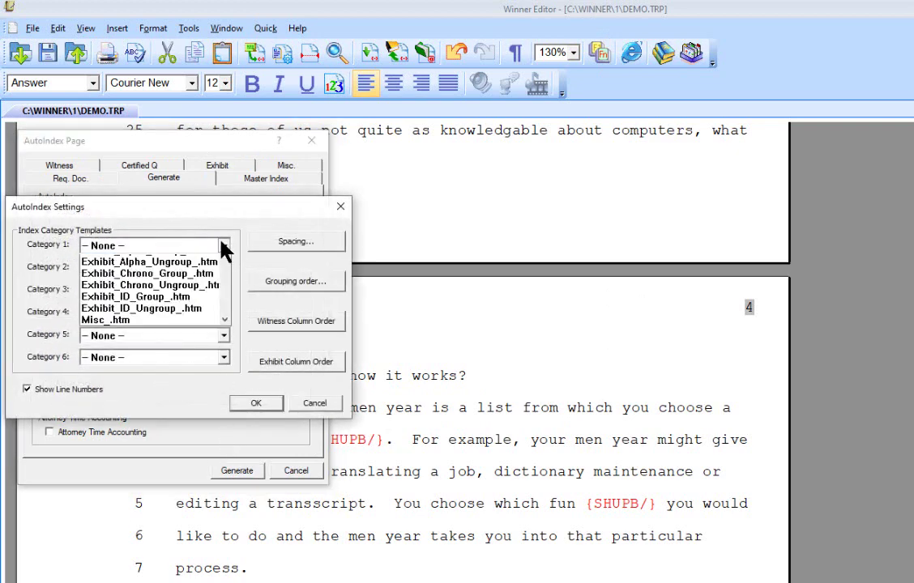
{"action": "scroll", "coordinate": [204, 295], "scroll_direction": "down", "scroll_amount": 5}
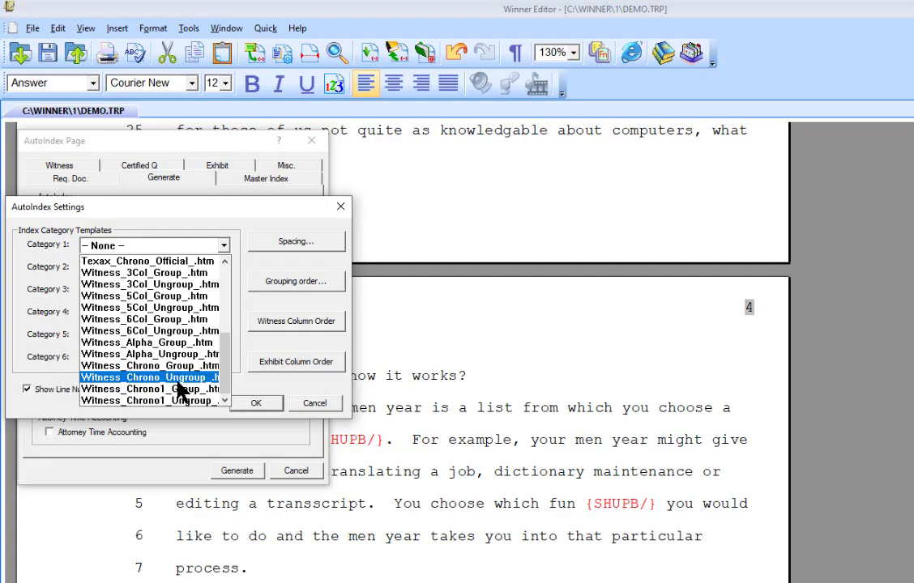
{"action": "scroll", "coordinate": [180, 391], "scroll_direction": "up", "scroll_amount": 1}
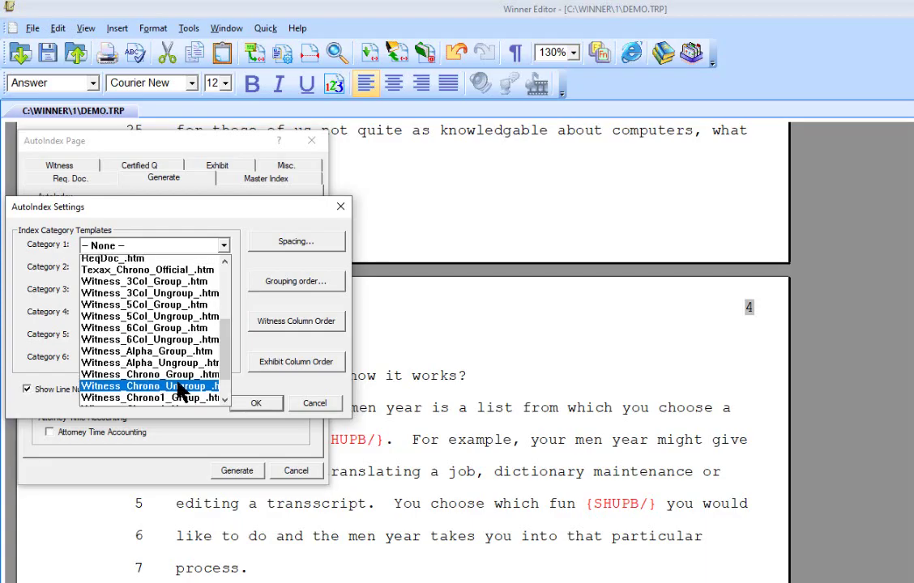
{"action": "scroll", "coordinate": [180, 390], "scroll_direction": "up", "scroll_amount": 2}
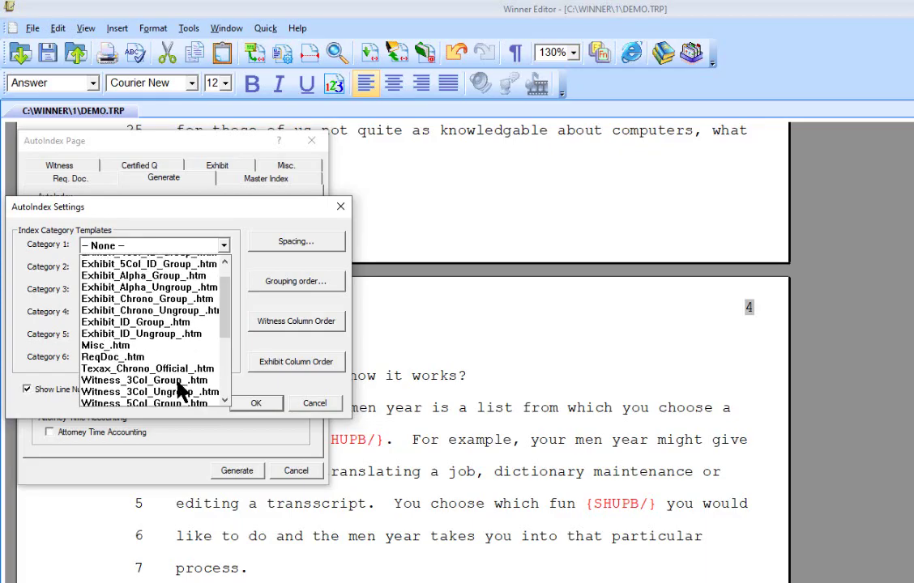
{"action": "scroll", "coordinate": [180, 391], "scroll_direction": "up", "scroll_amount": 1}
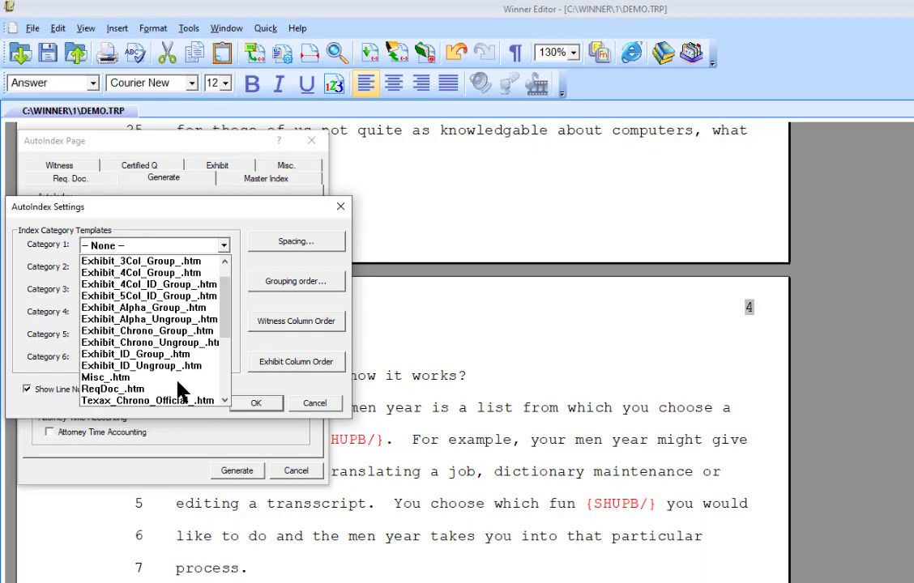
{"action": "scroll", "coordinate": [180, 391], "scroll_direction": "up", "scroll_amount": 1}
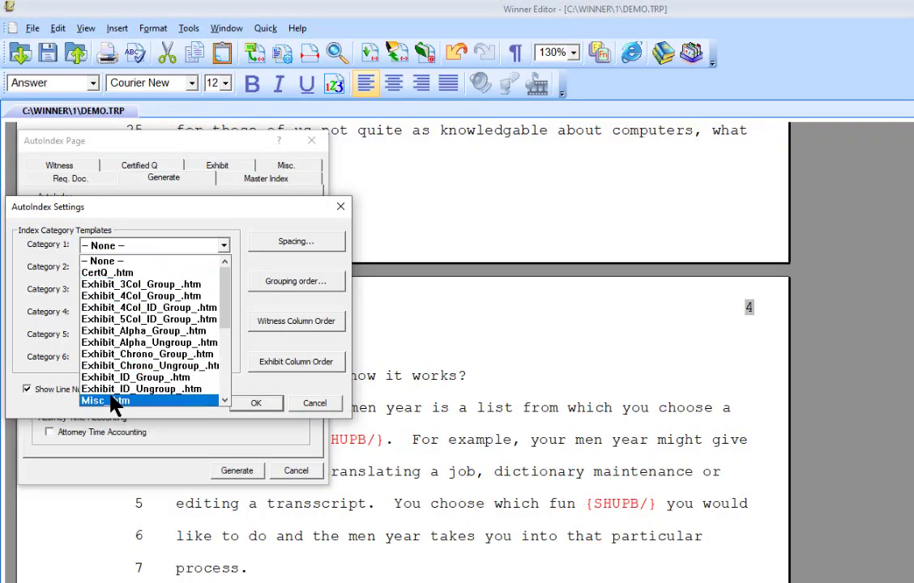
{"action": "left_click", "coordinate": [117, 283]}
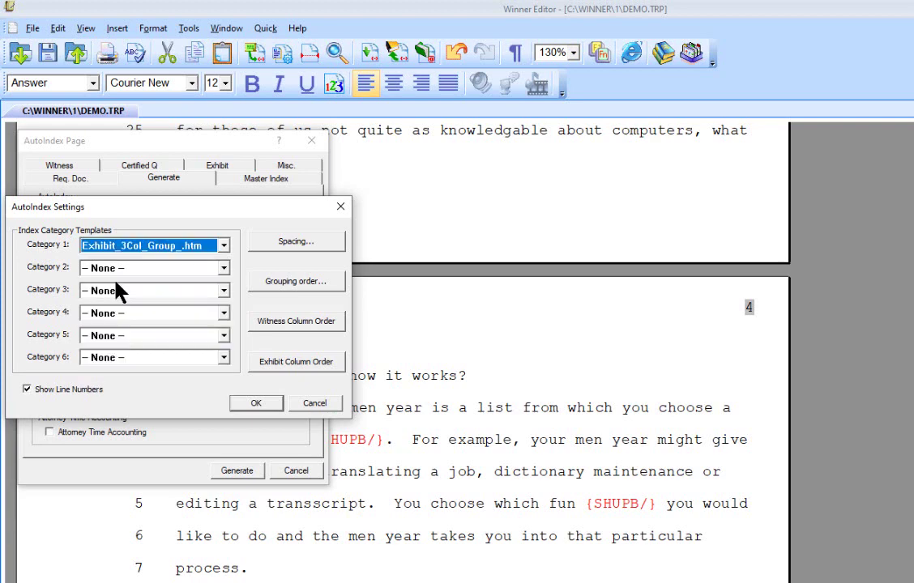
- Set the Category 2 template to Exhibit_Alpha_Group_.htm and the Category 3 template to Witness_3Col_Ungroup_.htm
{"action": "left_click", "coordinate": [124, 268]}
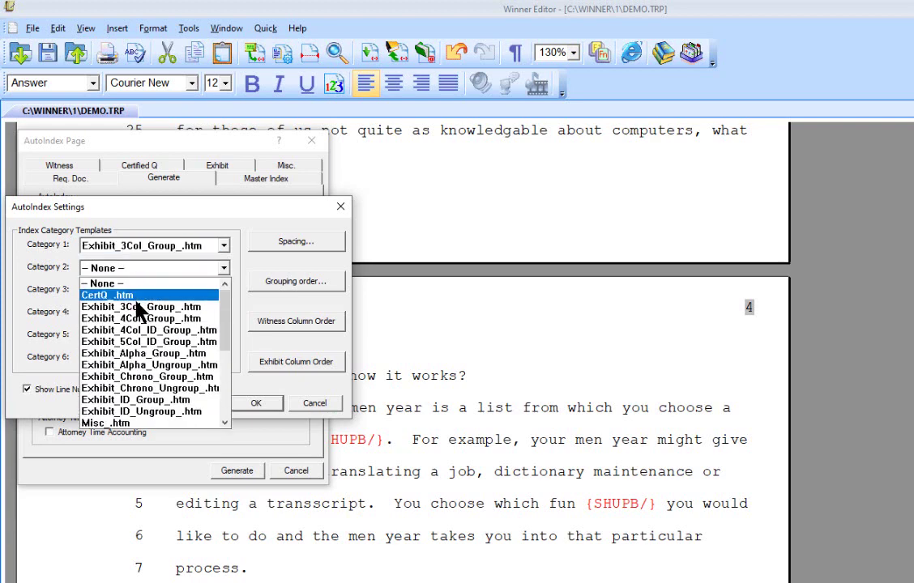
{"action": "left_click", "coordinate": [136, 355]}
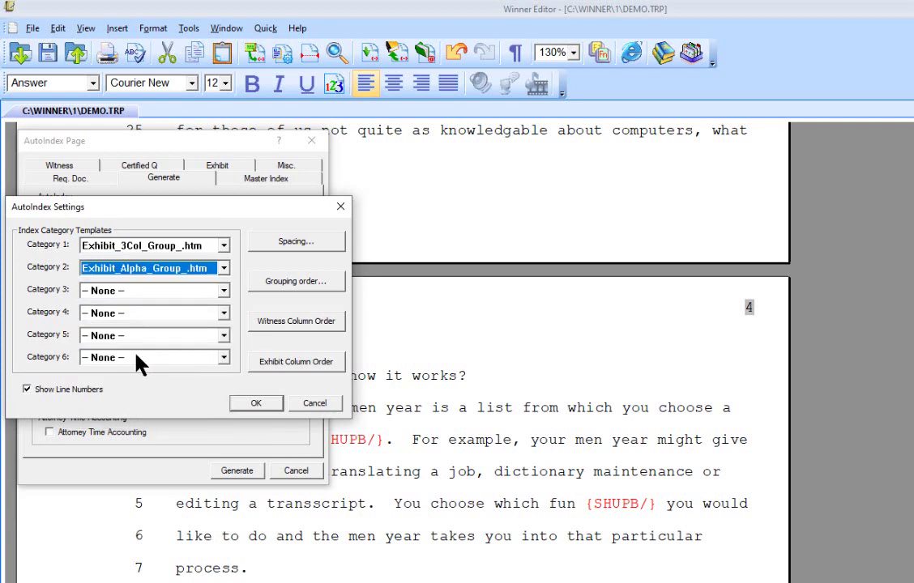
{"action": "left_click", "coordinate": [151, 292]}
{"action": "scroll", "coordinate": [151, 361], "scroll_direction": "down", "scroll_amount": 2}
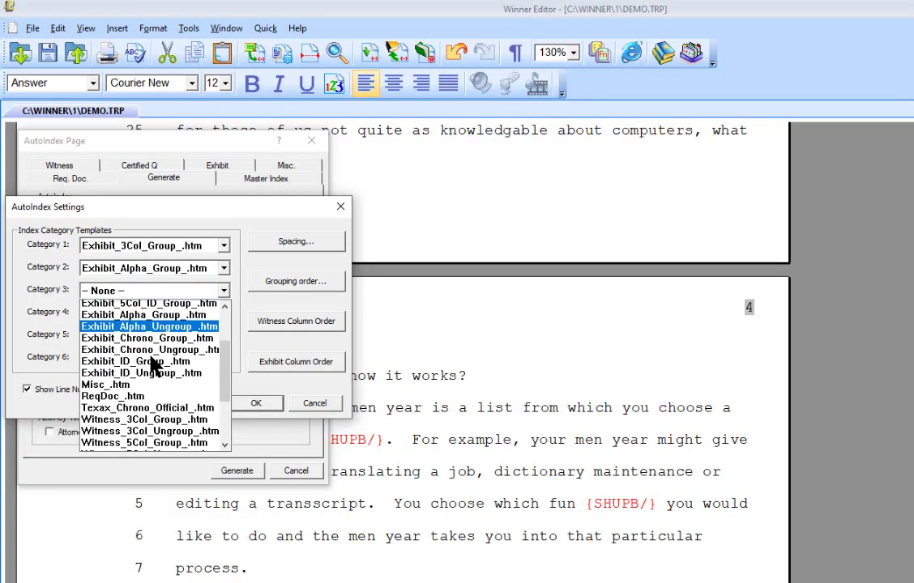
{"action": "scroll", "coordinate": [154, 366], "scroll_direction": "down", "scroll_amount": 2}
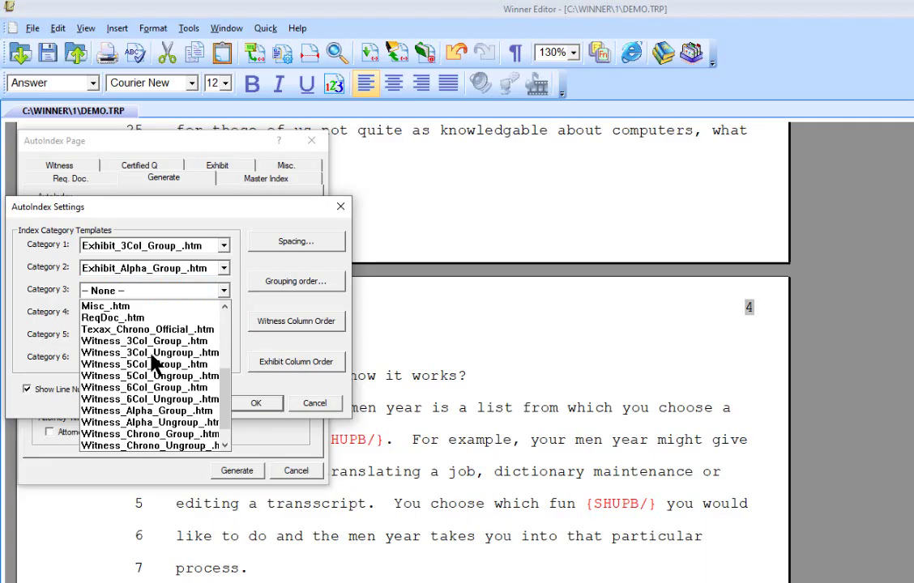
{"action": "left_click", "coordinate": [151, 354]}
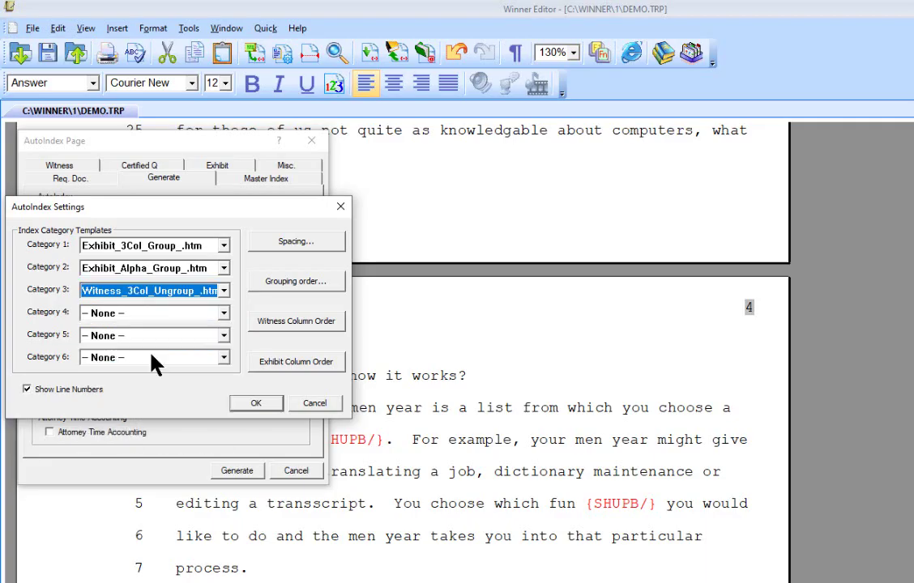
- Set the templates for Category 4 to Exhibit_Chrono_Ungroup_.htm, Category 5 to CertQ_.htm and Category 6 to Misc_.htm
{"action": "left_click", "coordinate": [224, 315]}
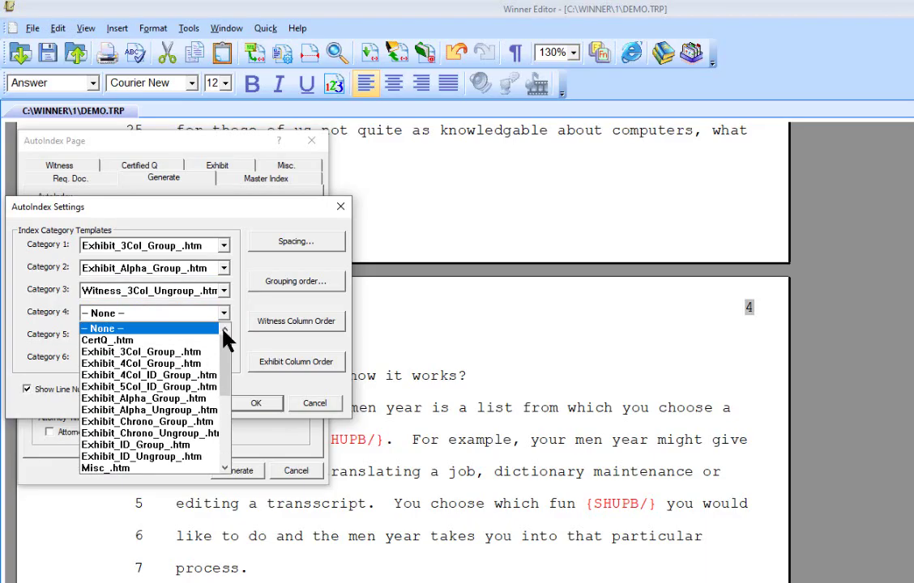
{"action": "left_click", "coordinate": [183, 435]}
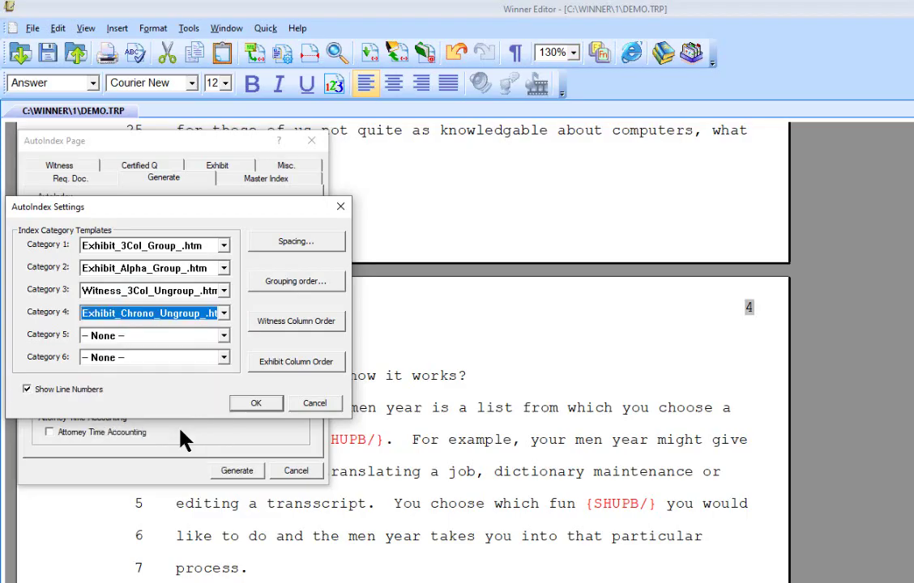
{"action": "left_click", "coordinate": [221, 335]}
{"action": "left_click", "coordinate": [198, 359]}
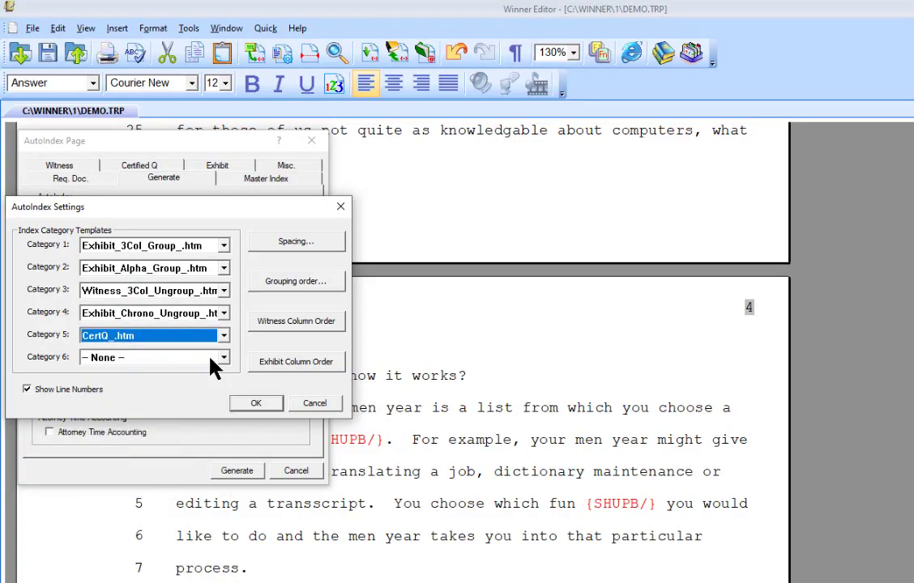
{"action": "left_click", "coordinate": [220, 359]}
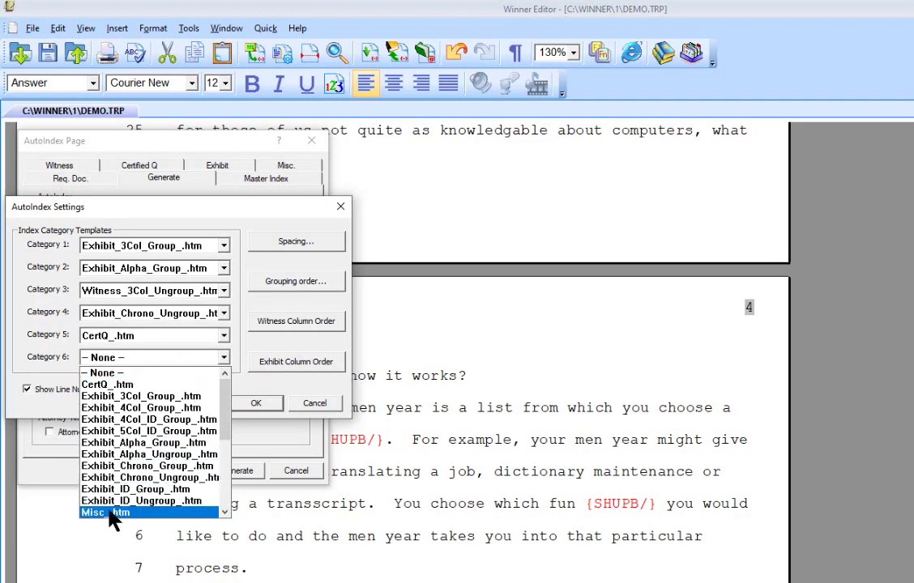
{"action": "left_click", "coordinate": [113, 512]}
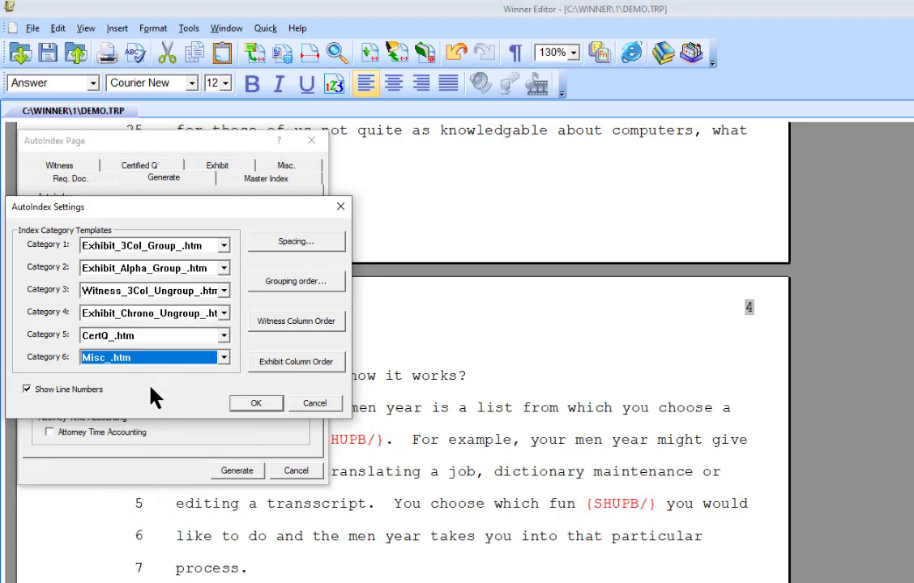
- Turn off line numbers for the index and accept the existing blank-line spacing settings
{"action": "left_click", "coordinate": [29, 388]}
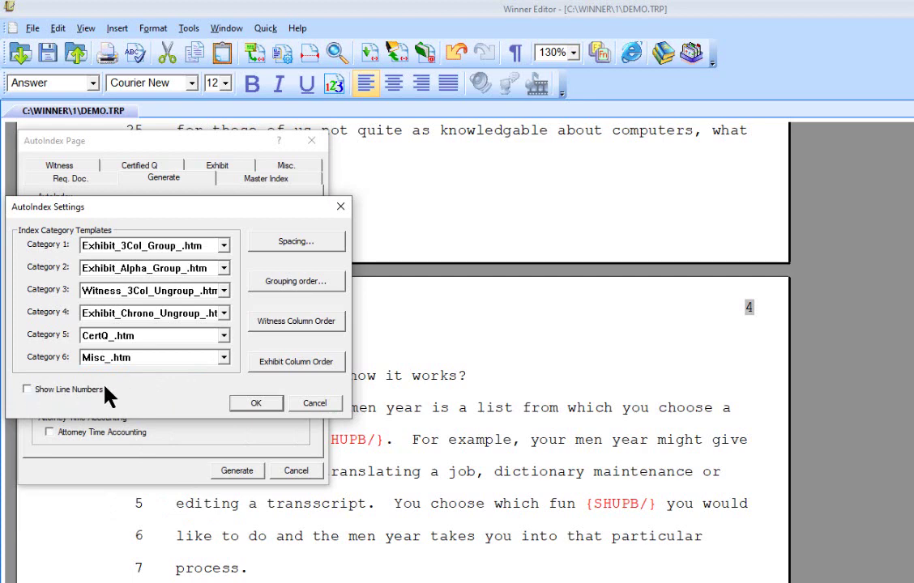
{"action": "left_click", "coordinate": [301, 245]}
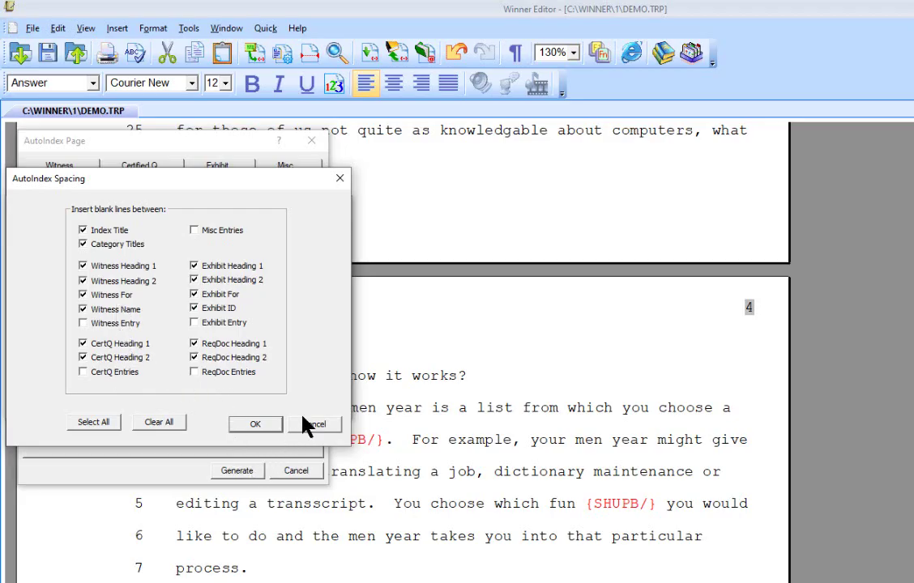
{"action": "left_click", "coordinate": [255, 426]}
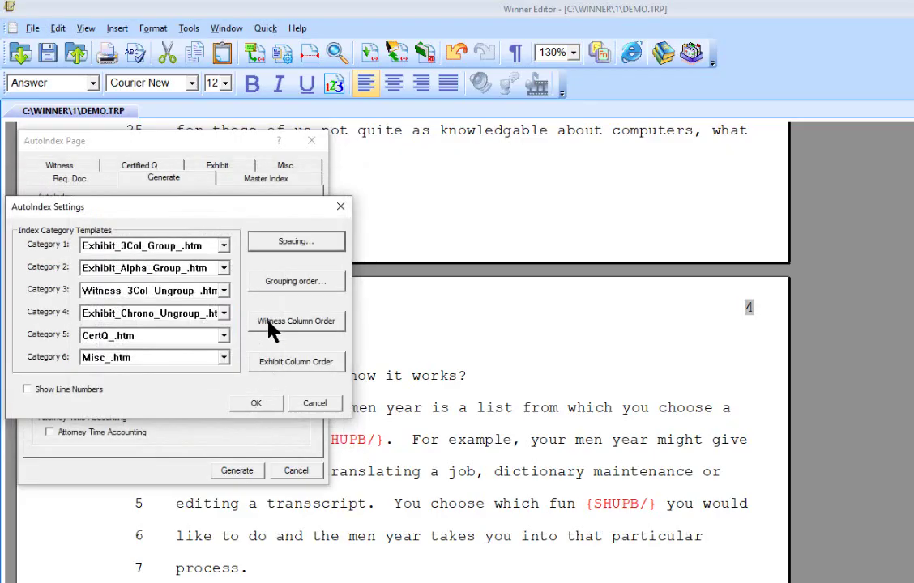
- Move Prosecution to first place in the AutoIndex grouping order
{"action": "left_click", "coordinate": [278, 285]}
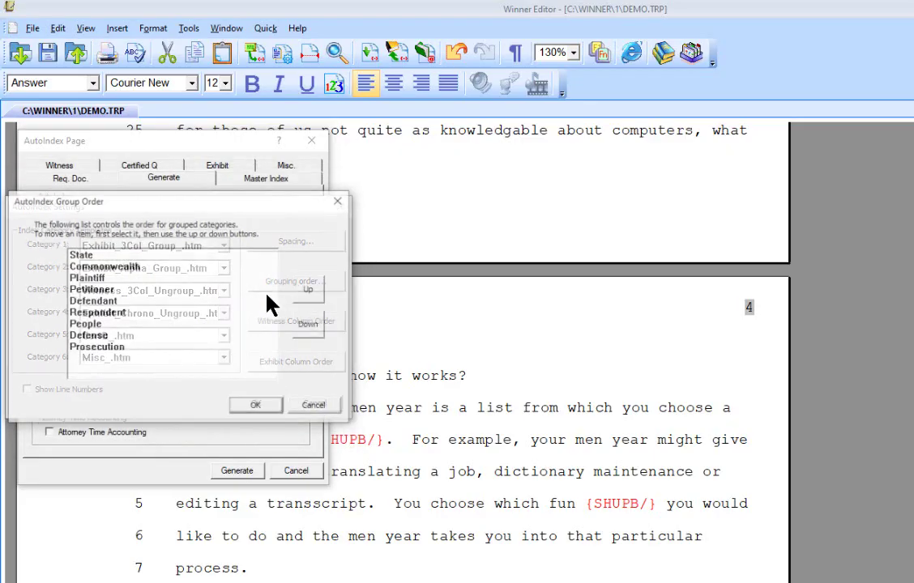
{"action": "left_click", "coordinate": [81, 256]}
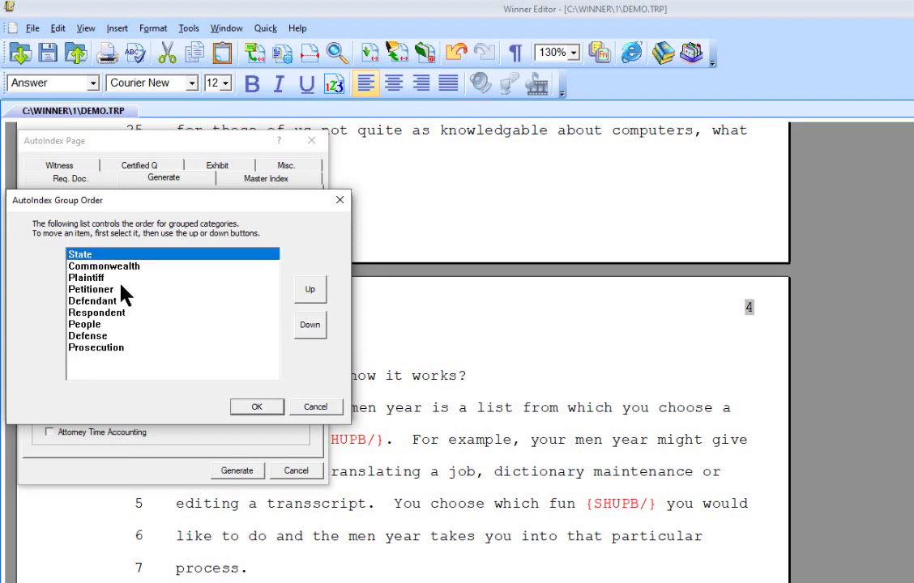
{"action": "left_click", "coordinate": [107, 345]}
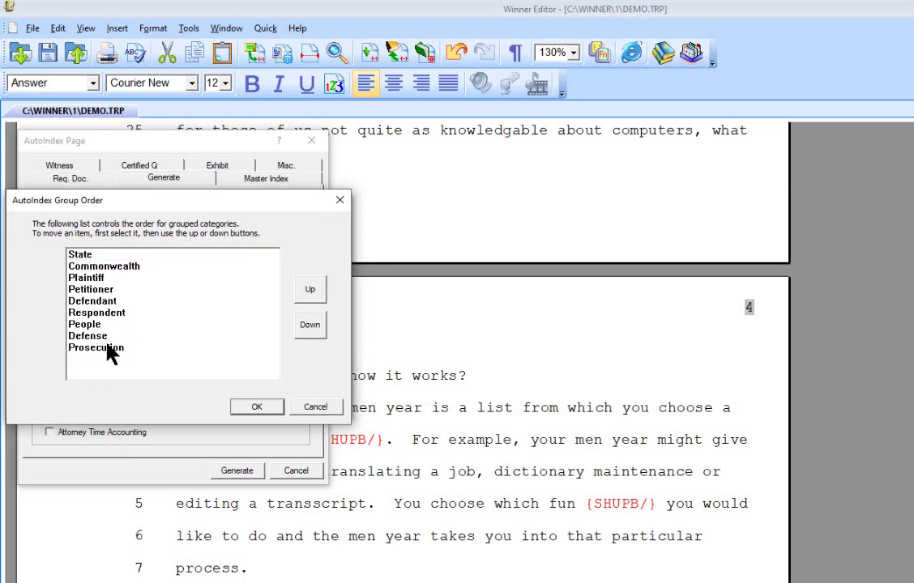
{"action": "left_click", "coordinate": [305, 294]}
{"action": "left_click", "coordinate": [306, 294]}
{"action": "left_click", "coordinate": [306, 293]}
{"action": "left_click", "coordinate": [306, 293]}
{"action": "left_click", "coordinate": [307, 293]}
{"action": "left_click", "coordinate": [307, 294]}
{"action": "left_click", "coordinate": [307, 294]}
{"action": "left_click", "coordinate": [307, 294]}
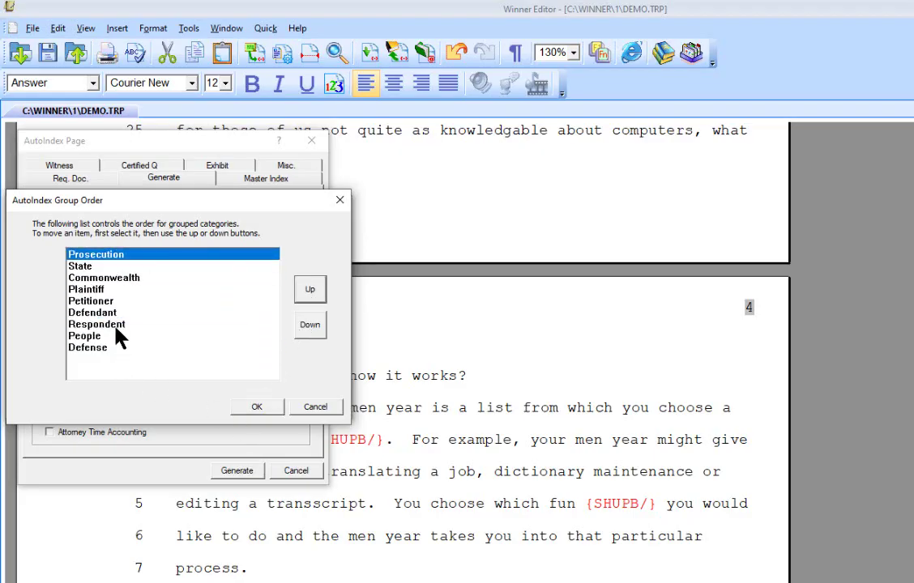
- Move Respondent up to second place, directly below Prosecution, and accept the grouping order
{"action": "left_click", "coordinate": [118, 326]}
{"action": "left_click", "coordinate": [303, 290]}
{"action": "left_click", "coordinate": [303, 289]}
{"action": "left_click", "coordinate": [303, 289]}
{"action": "left_click", "coordinate": [303, 290]}
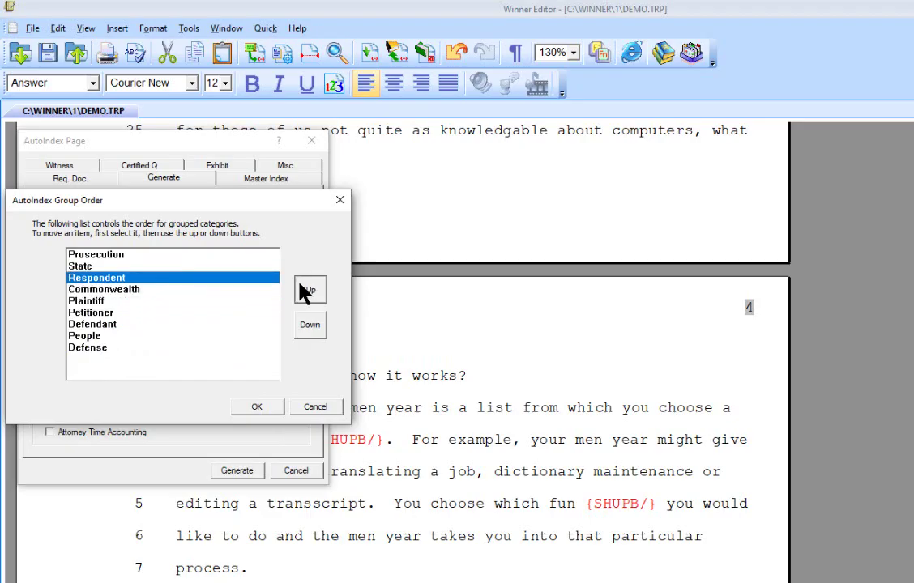
{"action": "left_click", "coordinate": [306, 291]}
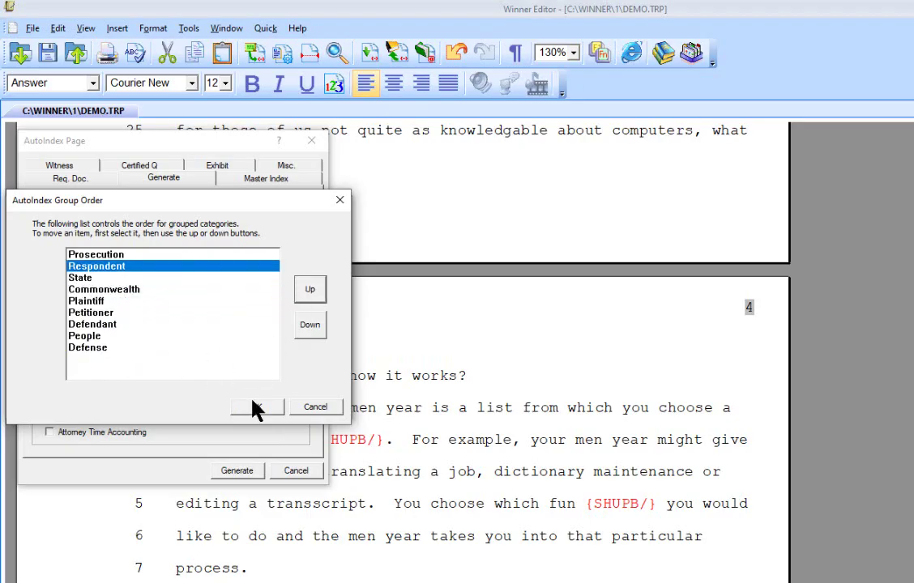
{"action": "left_click", "coordinate": [254, 408]}
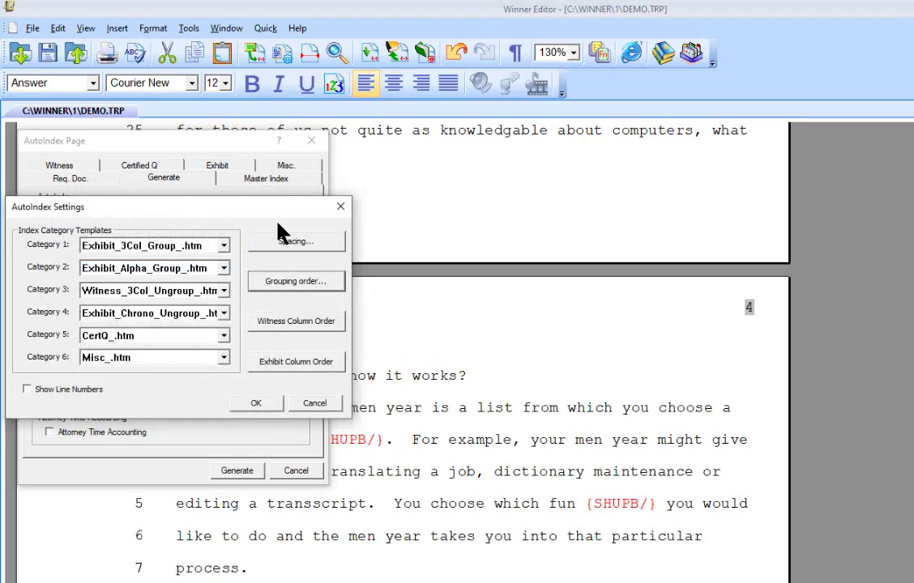
- Accept the existing witness column order and move For Identification to first place in the exhibit column order
{"action": "left_click", "coordinate": [285, 322]}
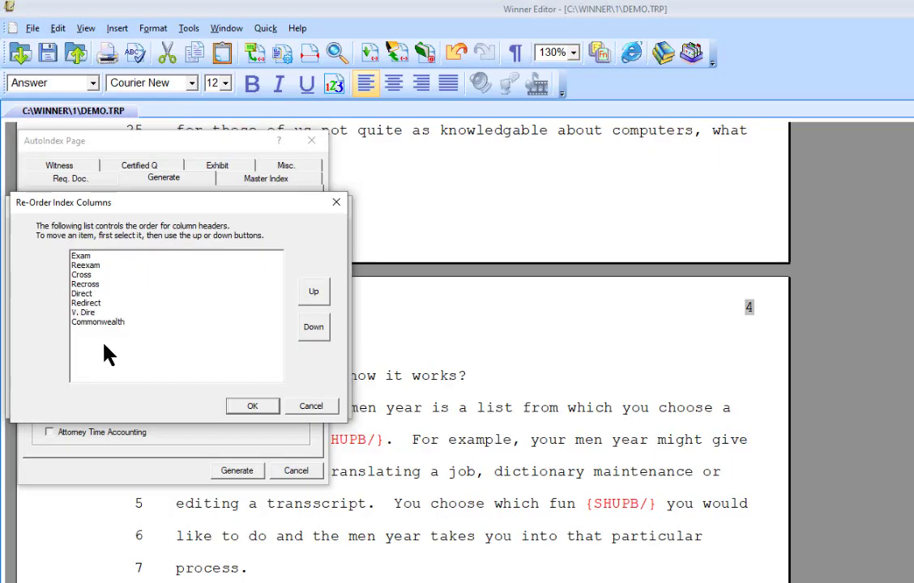
{"action": "left_click", "coordinate": [250, 407]}
{"action": "left_click", "coordinate": [285, 366]}
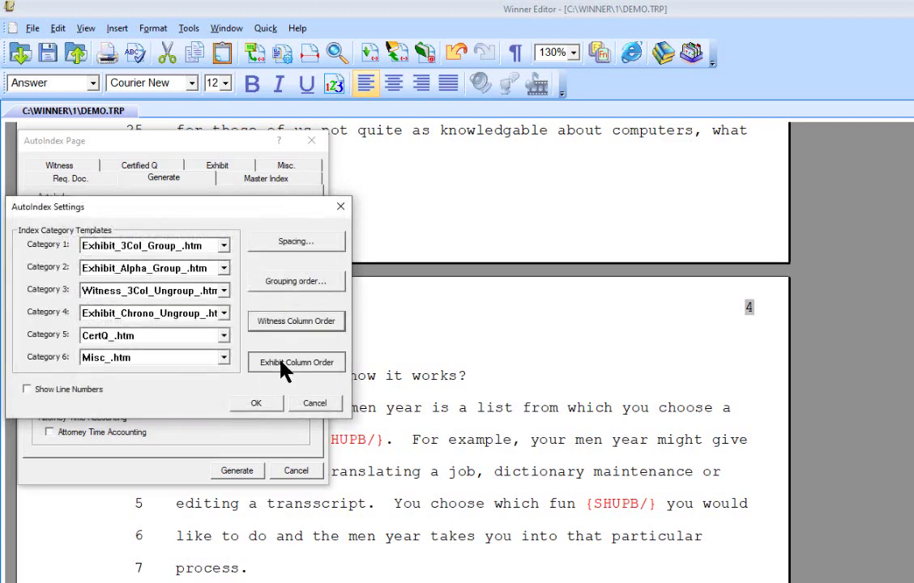
{"action": "left_click", "coordinate": [117, 254]}
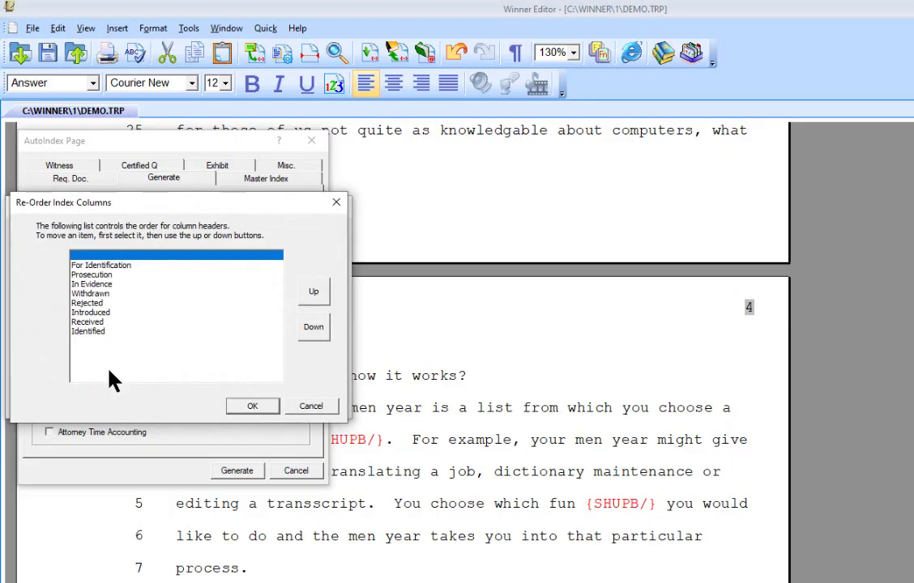
{"action": "left_click", "coordinate": [97, 267]}
{"action": "left_click", "coordinate": [97, 267]}
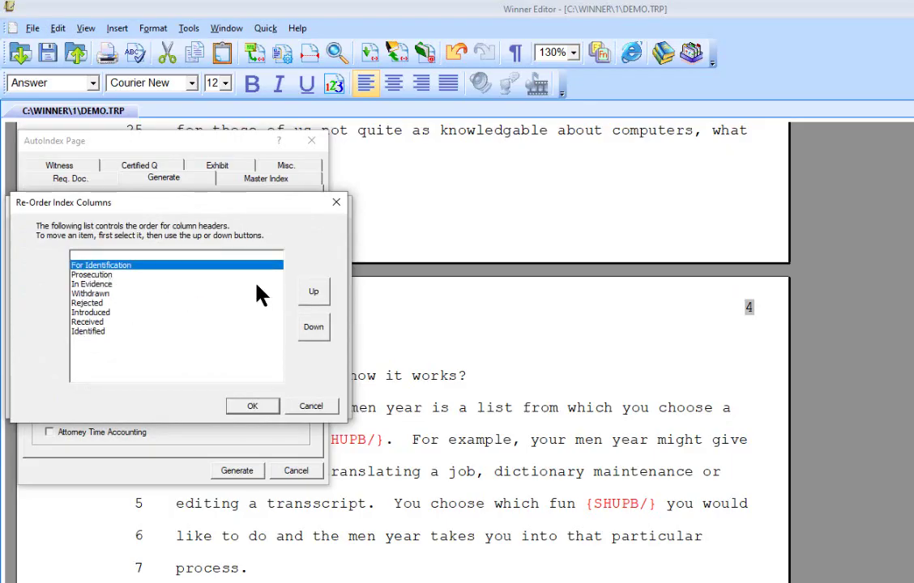
{"action": "left_click", "coordinate": [311, 293]}
- Move Prosecution, In Evidence and Withdrawn each up one place in the exhibit column order, above the blank entry
{"action": "left_click", "coordinate": [97, 275]}
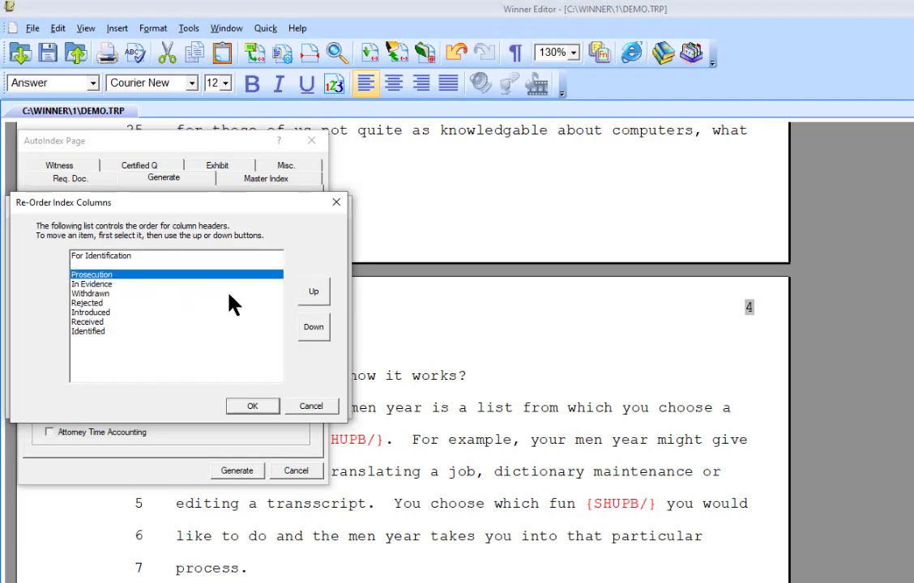
{"action": "left_click", "coordinate": [312, 293]}
{"action": "left_click", "coordinate": [134, 285]}
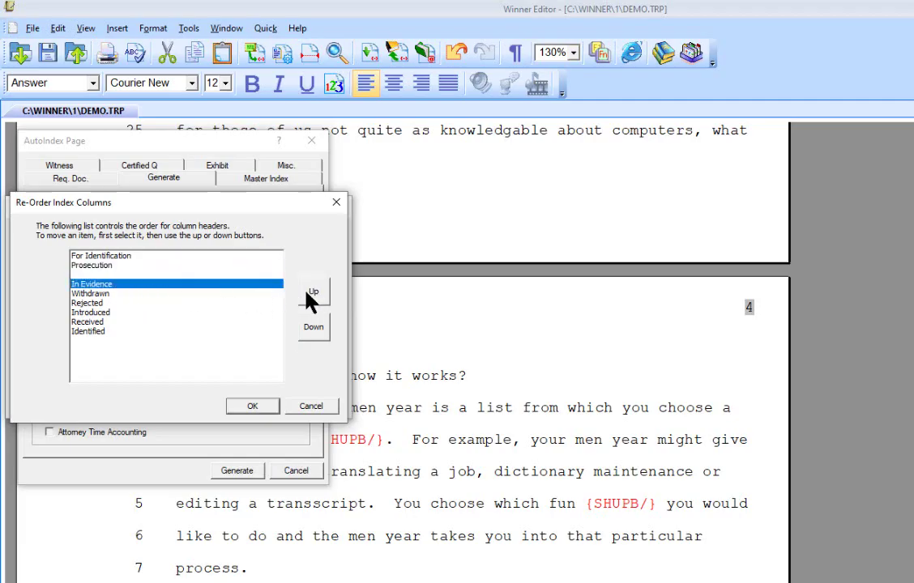
{"action": "left_click", "coordinate": [307, 294]}
{"action": "left_click", "coordinate": [133, 294]}
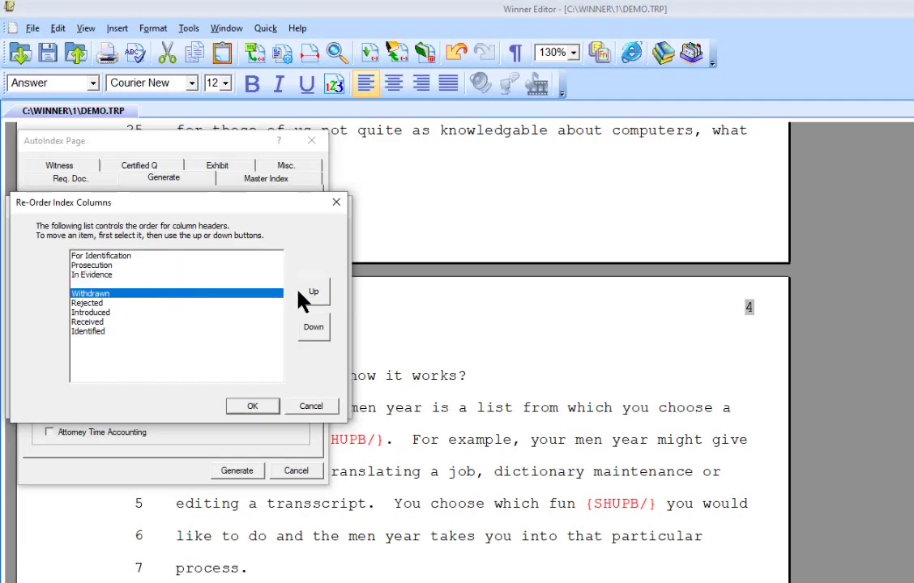
{"action": "left_click", "coordinate": [312, 293]}
- Move Rejected and Introduced above the blank exhibit column entry, then accept the AutoIndex settings and leave AutoIndex without generating
{"action": "left_click", "coordinate": [122, 303]}
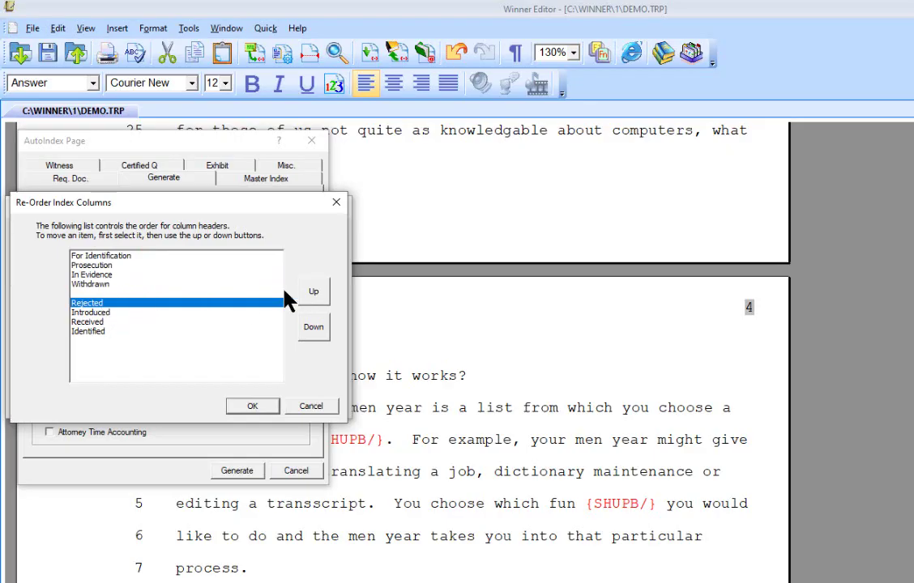
{"action": "left_click", "coordinate": [312, 292]}
{"action": "left_click", "coordinate": [222, 313]}
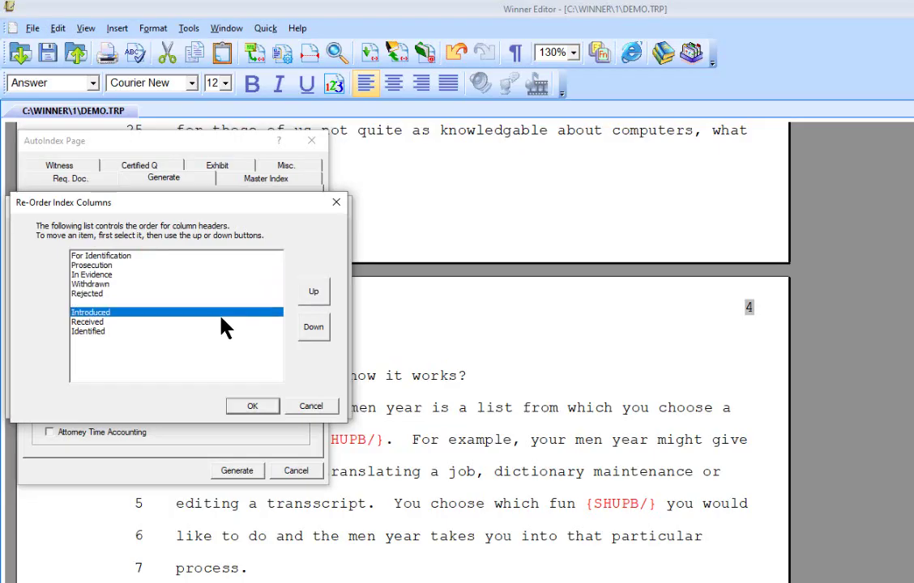
{"action": "left_click", "coordinate": [308, 296]}
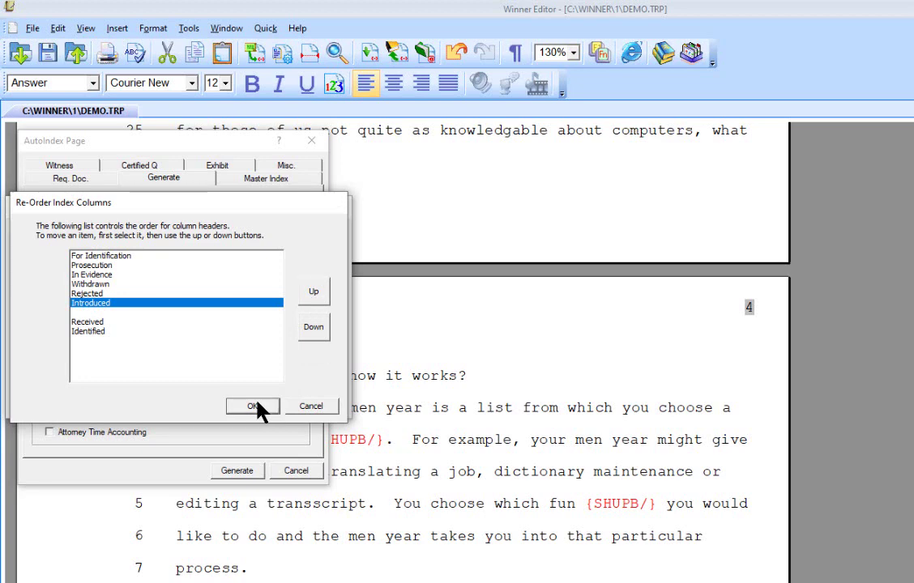
{"action": "left_click", "coordinate": [255, 407]}
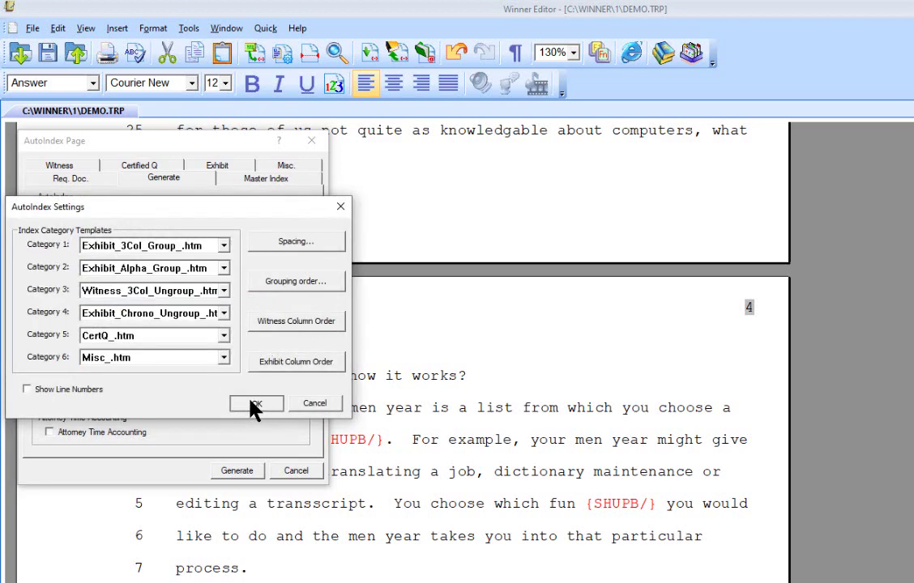
{"action": "left_click", "coordinate": [254, 403]}
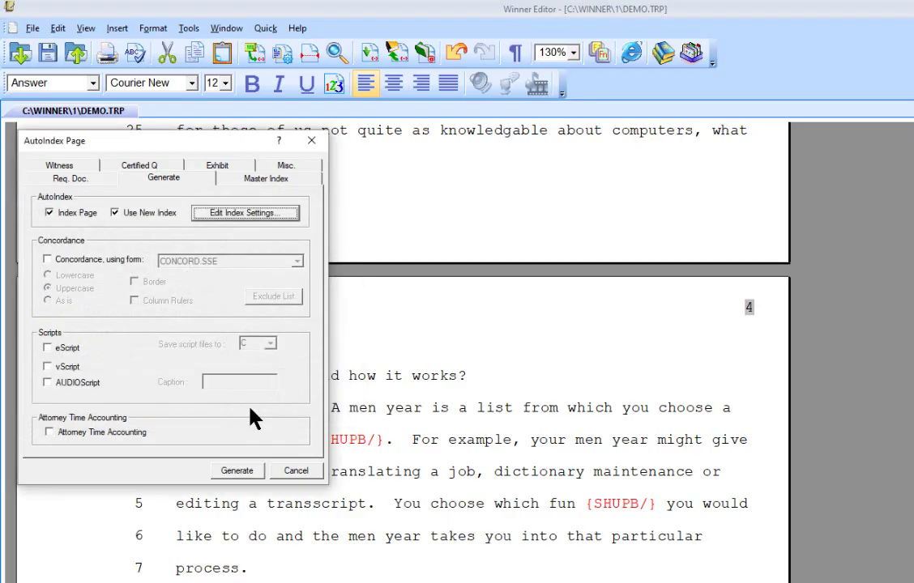
{"action": "left_click", "coordinate": [298, 474]}
- Insert a page break at the end of the transcript and generate the index page there using the new index
{"action": "scroll", "coordinate": [316, 452], "scroll_direction": "up", "scroll_amount": 3}
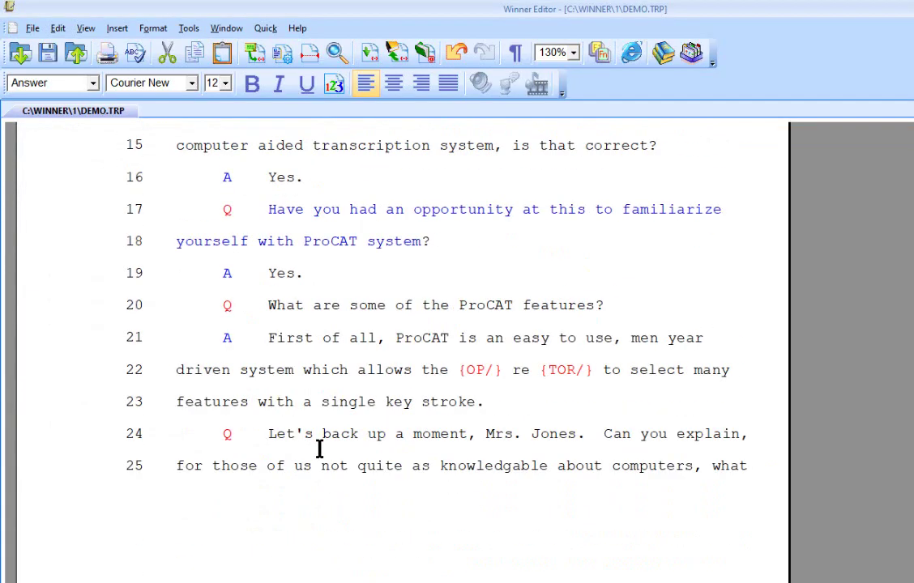
{"action": "key", "text": "ctrl+Home"}
{"action": "key", "text": "ctrl+End"}
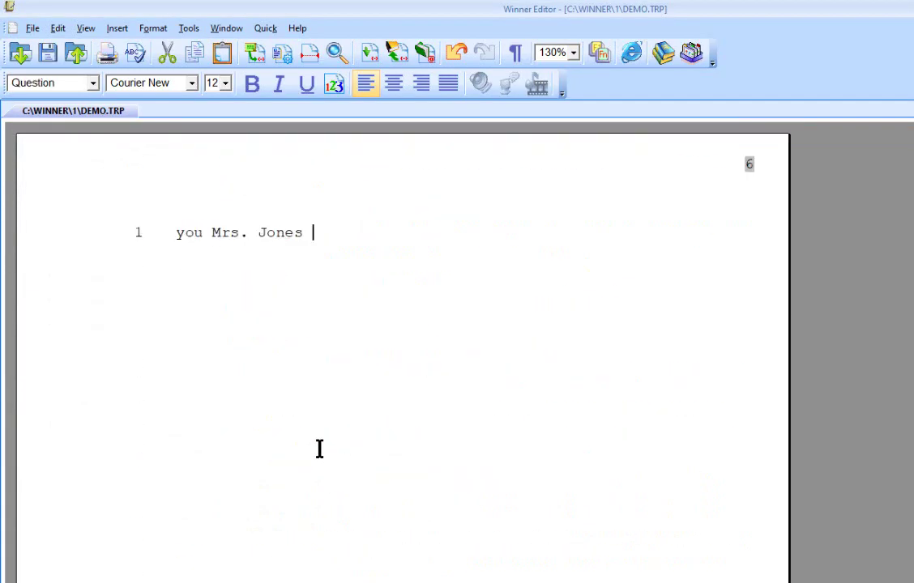
{"action": "key", "text": "ctrl+Return"}
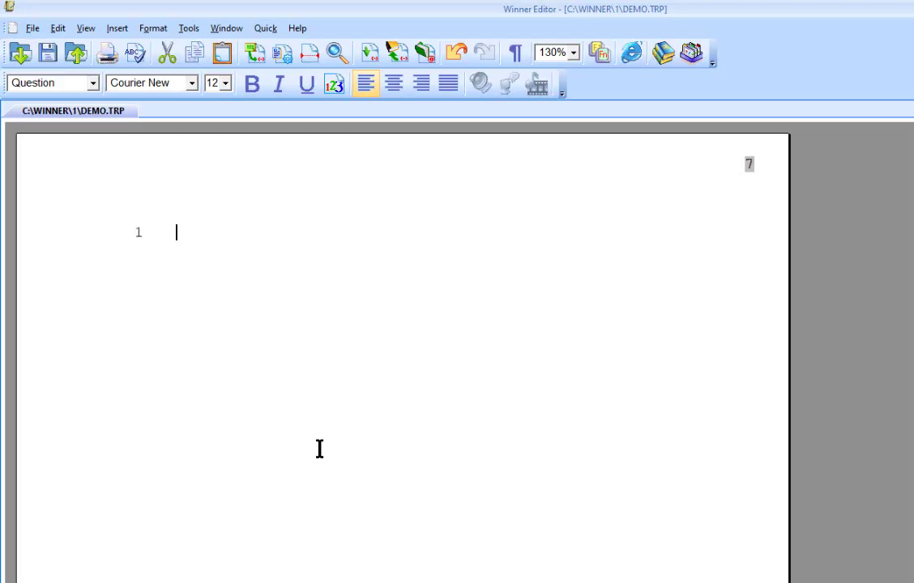
{"action": "key", "text": "ctrl+i"}
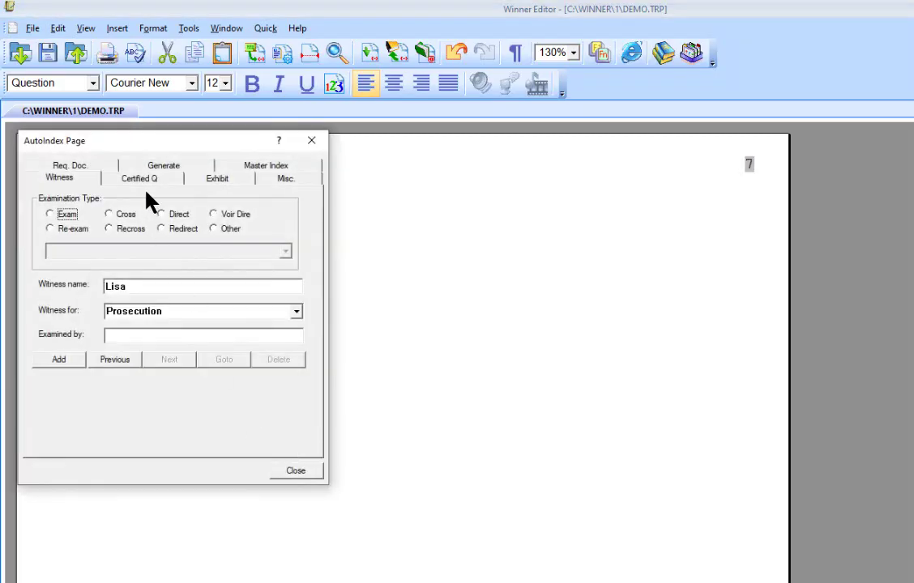
{"action": "left_click", "coordinate": [162, 167]}
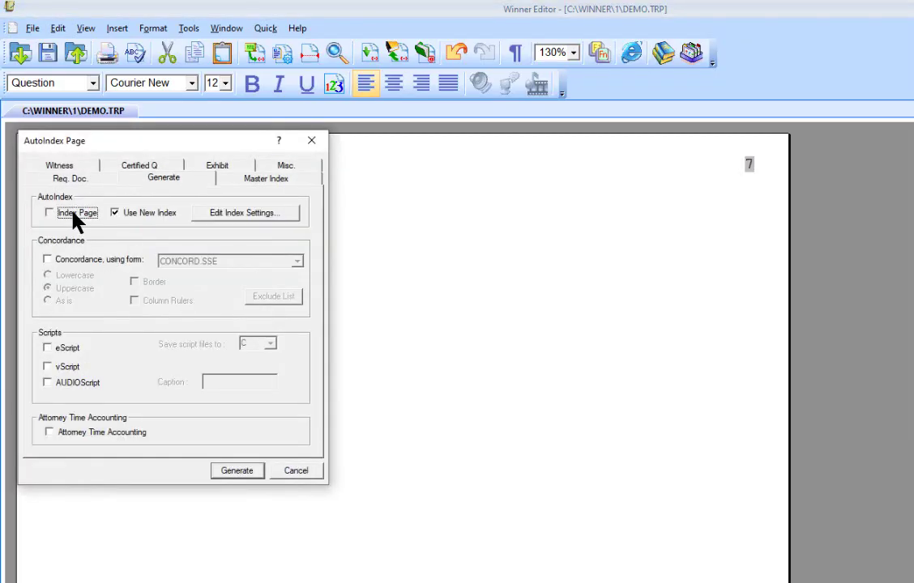
{"action": "left_click", "coordinate": [225, 473]}
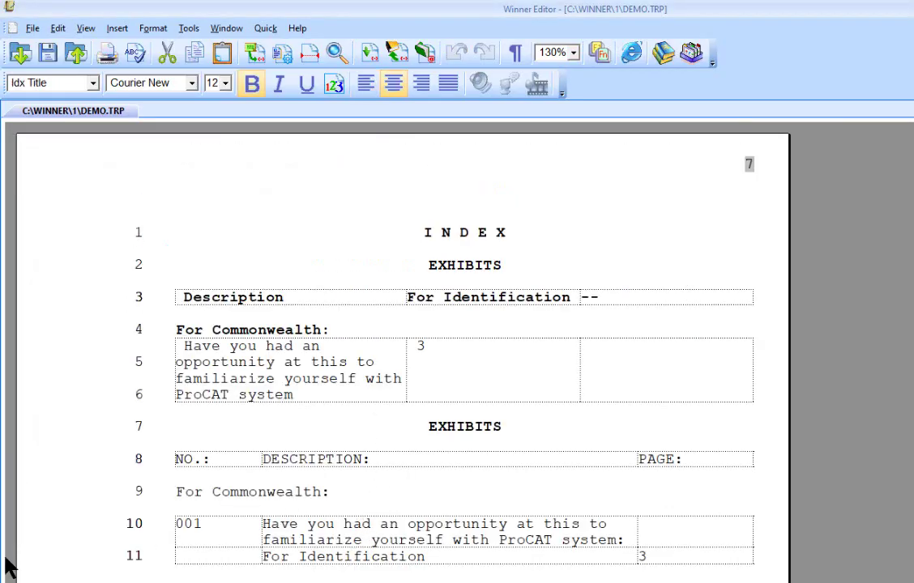
- Look over the exhibits and witnesses in the generated index and close DEMO.TRP without saving
{"action": "scroll", "coordinate": [71, 316], "scroll_direction": "down", "scroll_amount": 3}
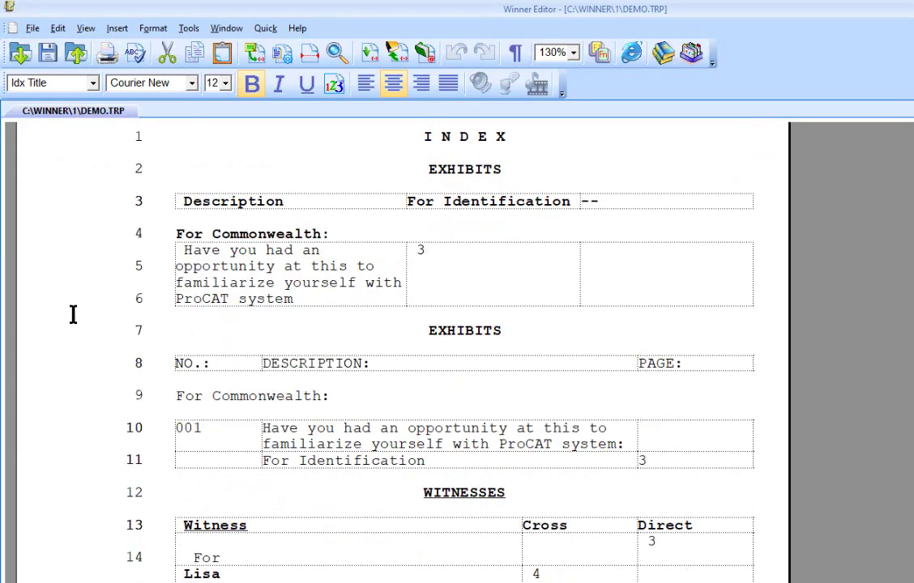
{"action": "scroll", "coordinate": [73, 320], "scroll_direction": "down", "scroll_amount": 2}
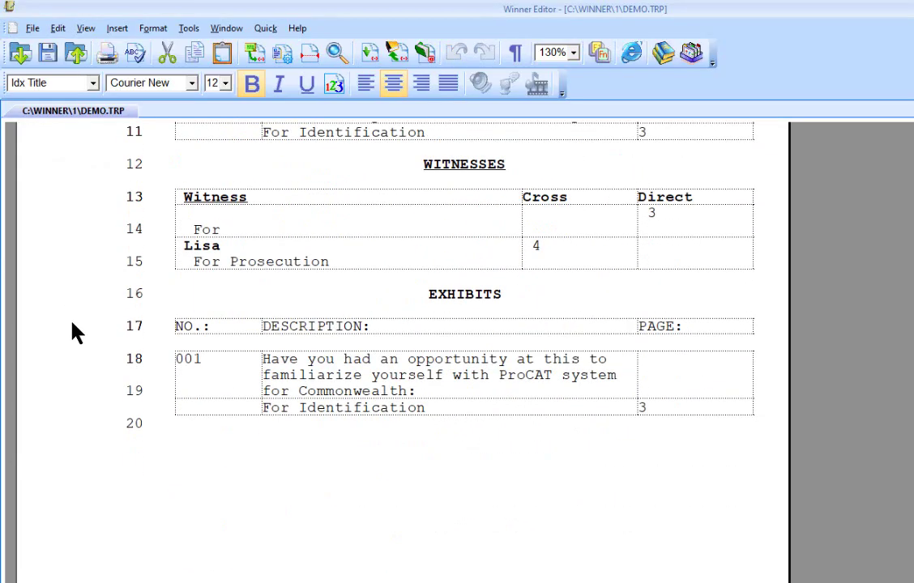
{"action": "scroll", "coordinate": [74, 312], "scroll_direction": "up", "scroll_amount": 3}
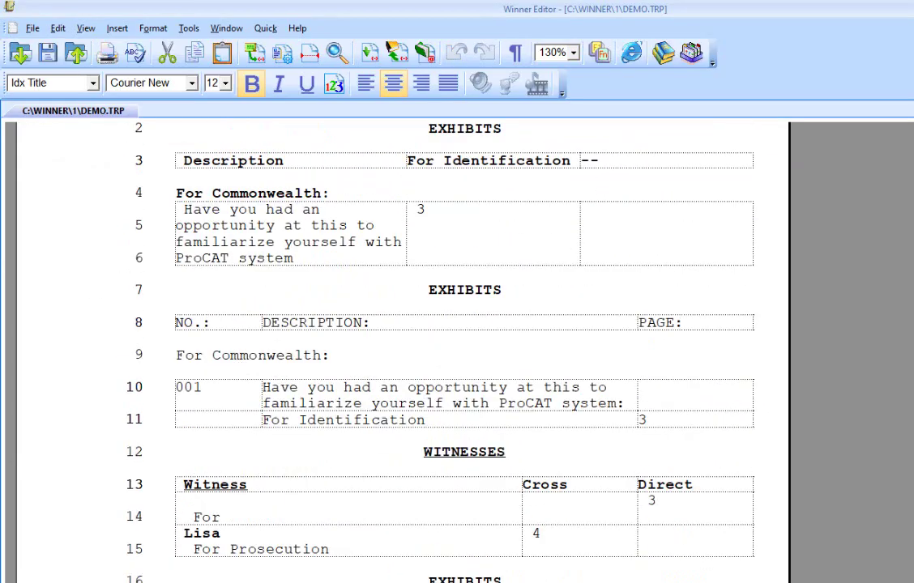
{"action": "left_click", "coordinate": [913, 27]}
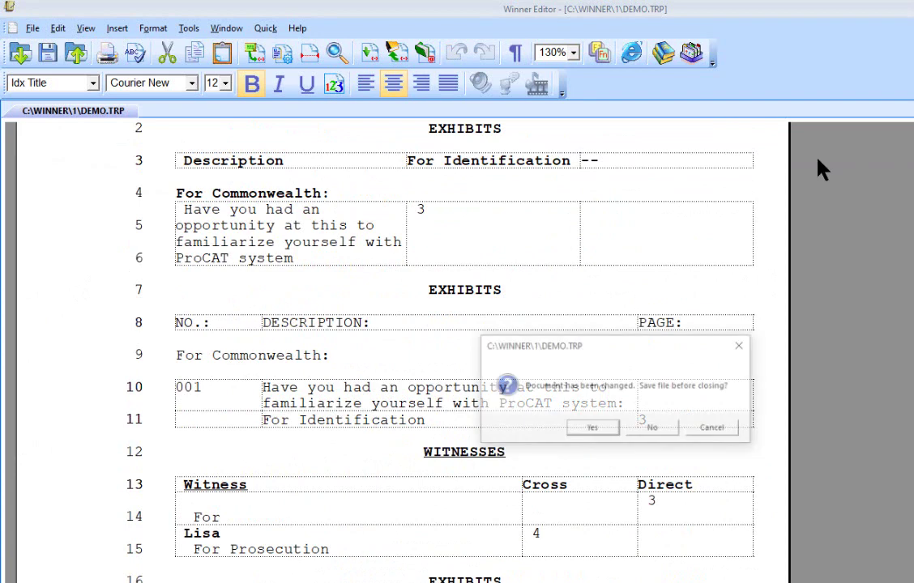
{"action": "left_click", "coordinate": [632, 429]}
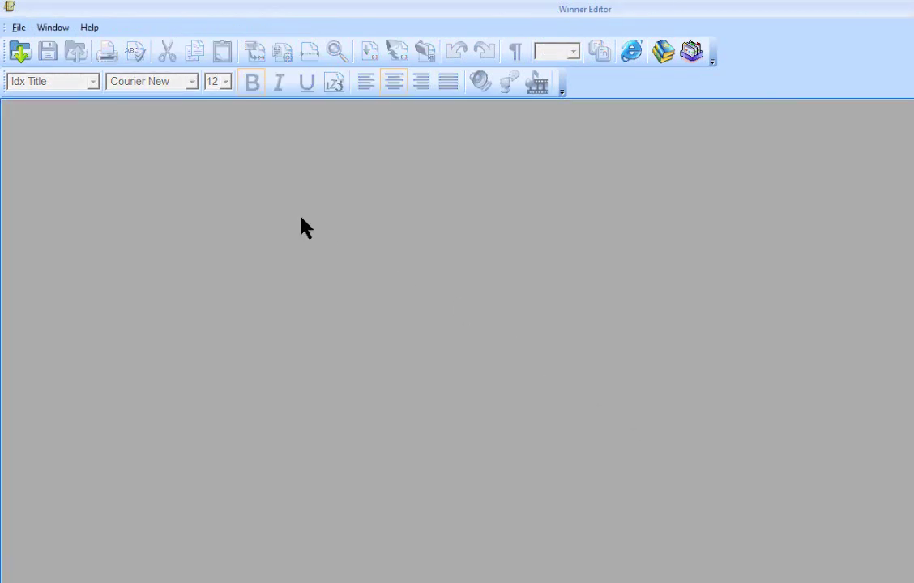
- Open the DS040616.TRP transcript
{"action": "left_click", "coordinate": [29, 57]}
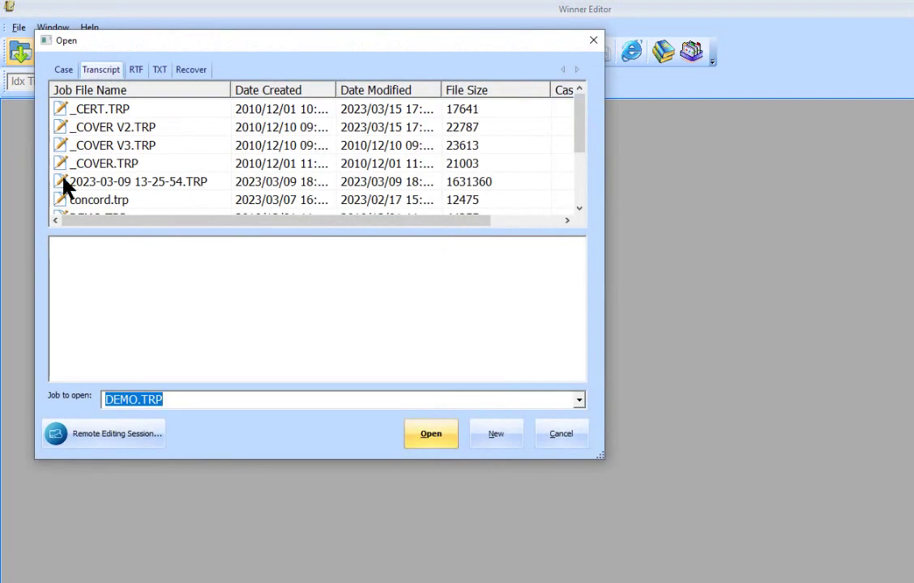
{"action": "scroll", "coordinate": [143, 188], "scroll_direction": "down", "scroll_amount": 2}
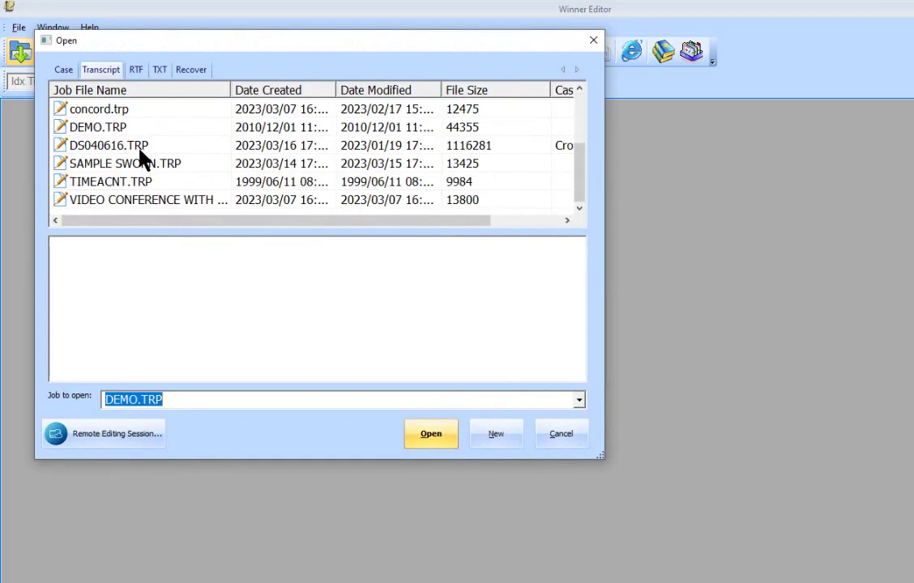
{"action": "double_click", "coordinate": [140, 158]}
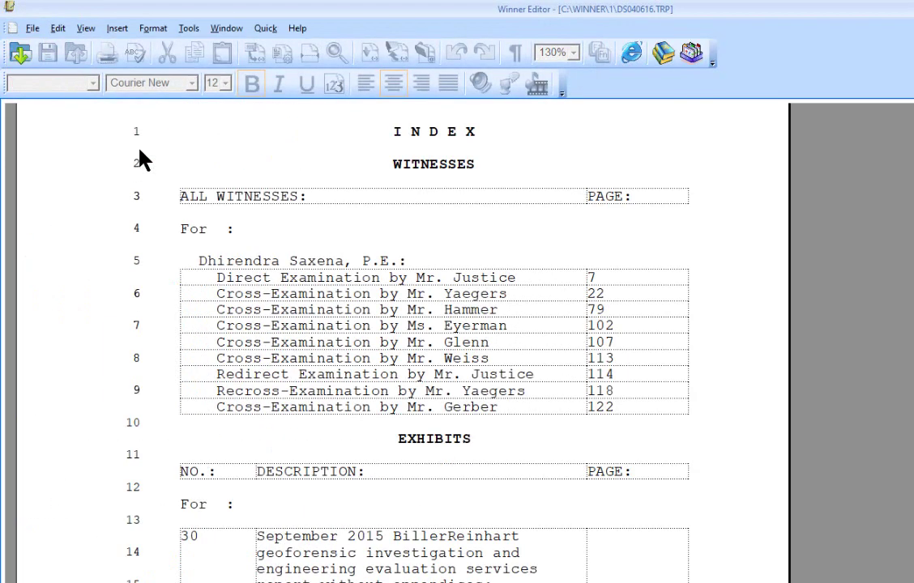
- Examine the finished index on pages 5 and 6, including the witness, exhibit and certificate entries
{"action": "scroll", "coordinate": [139, 160], "scroll_direction": "up", "scroll_amount": 3}
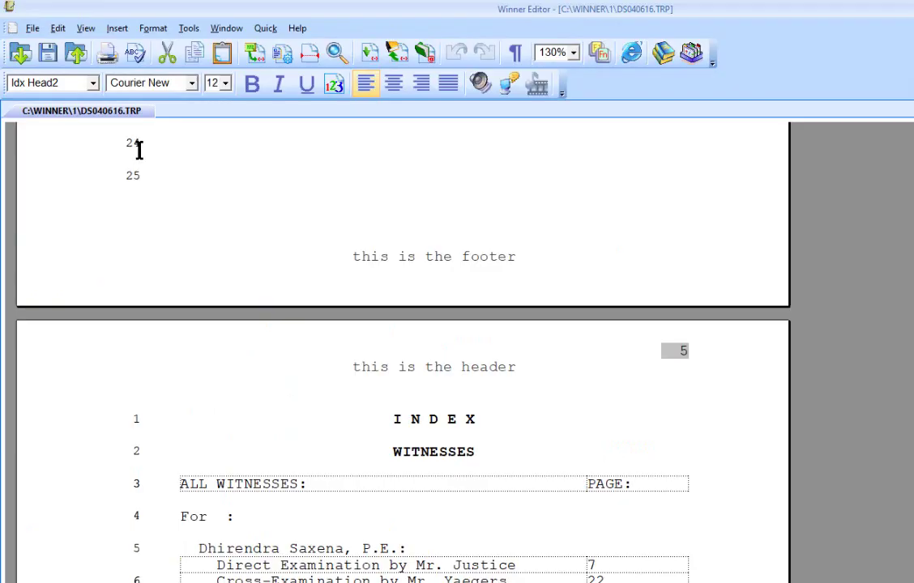
{"action": "scroll", "coordinate": [139, 150], "scroll_direction": "up", "scroll_amount": 3}
{"action": "scroll", "coordinate": [140, 150], "scroll_direction": "down", "scroll_amount": 6}
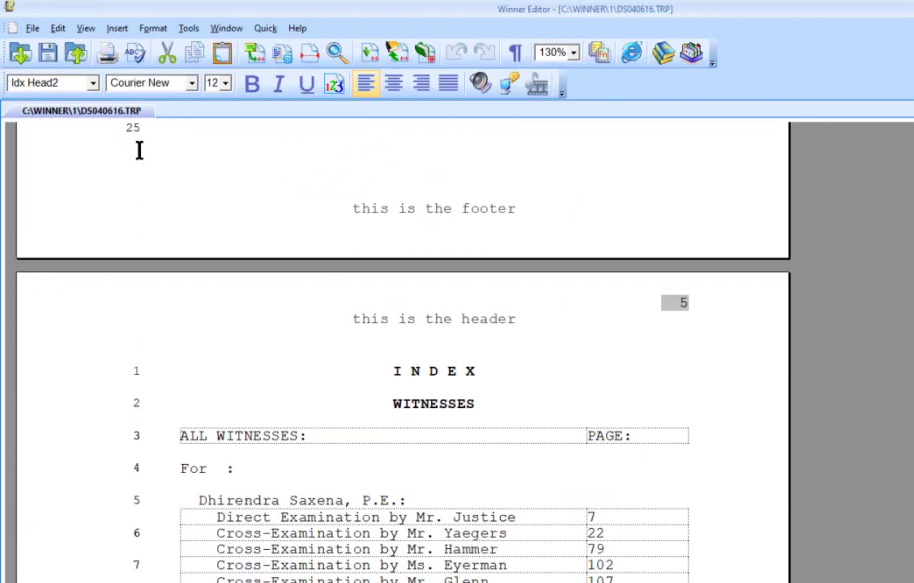
{"action": "scroll", "coordinate": [140, 150], "scroll_direction": "down", "scroll_amount": 3}
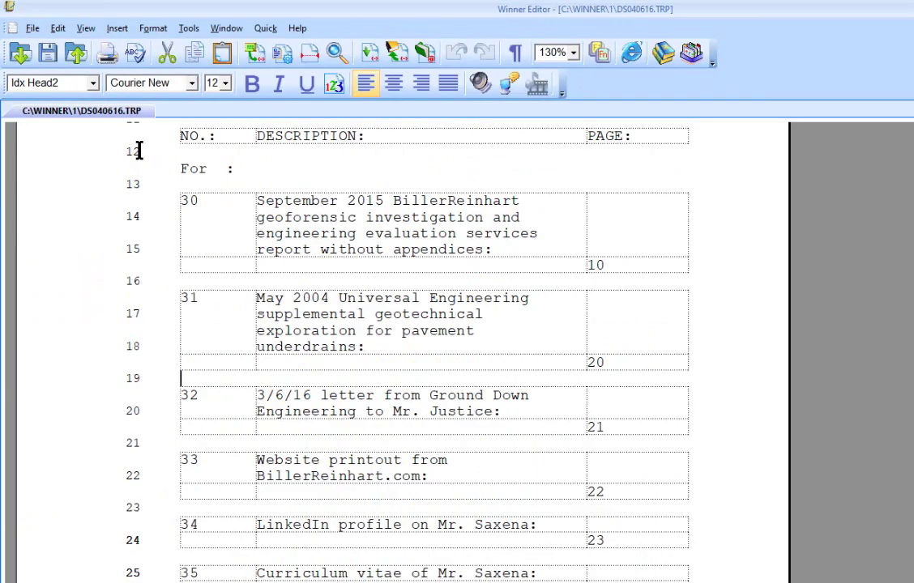
{"action": "scroll", "coordinate": [140, 150], "scroll_direction": "down", "scroll_amount": 4}
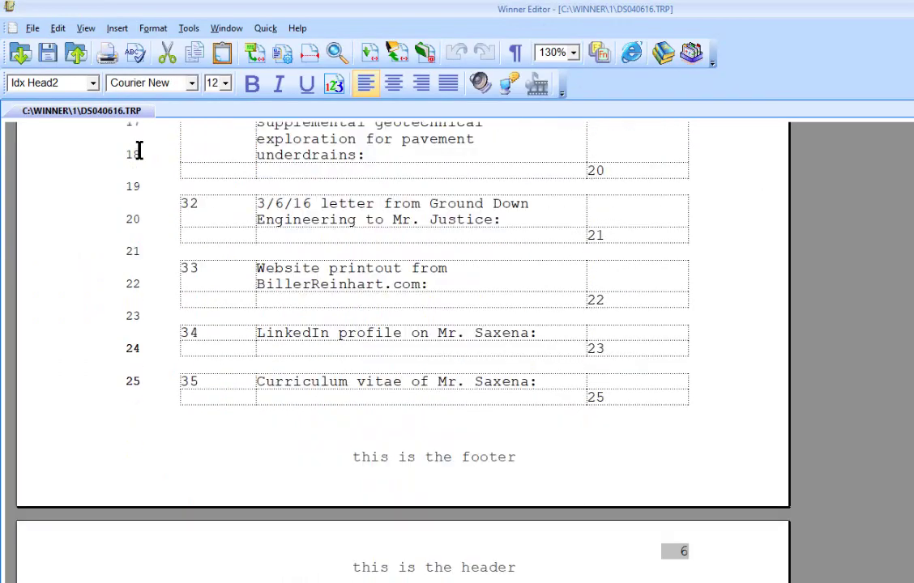
{"action": "scroll", "coordinate": [139, 150], "scroll_direction": "down", "scroll_amount": 4}
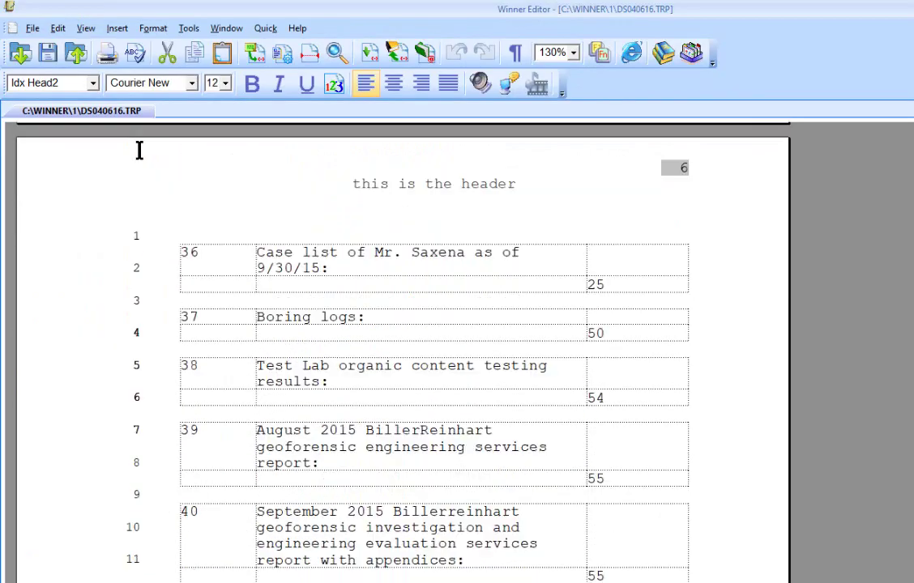
{"action": "scroll", "coordinate": [140, 149], "scroll_direction": "down", "scroll_amount": 4}
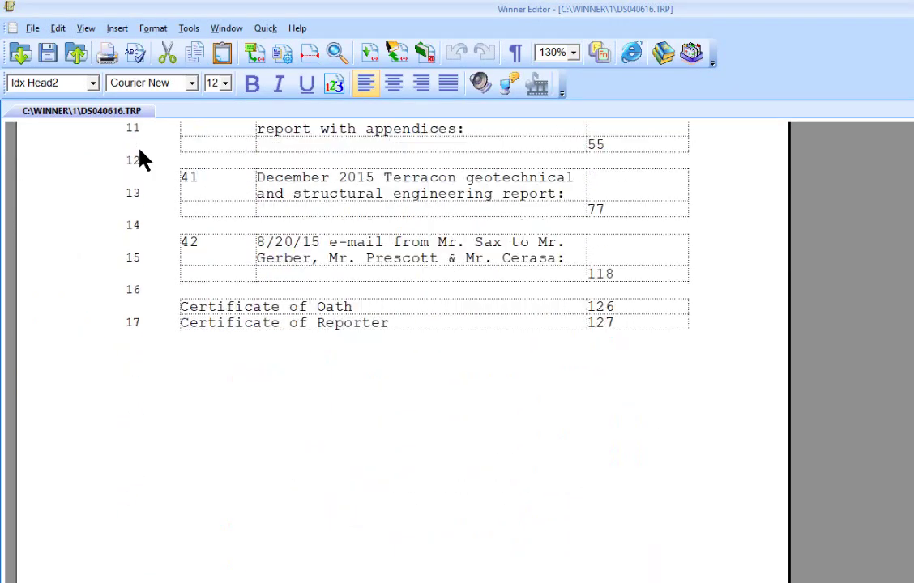
{"action": "scroll", "coordinate": [139, 159], "scroll_direction": "down", "scroll_amount": 4}
{"action": "scroll", "coordinate": [140, 160], "scroll_direction": "up", "scroll_amount": 5}
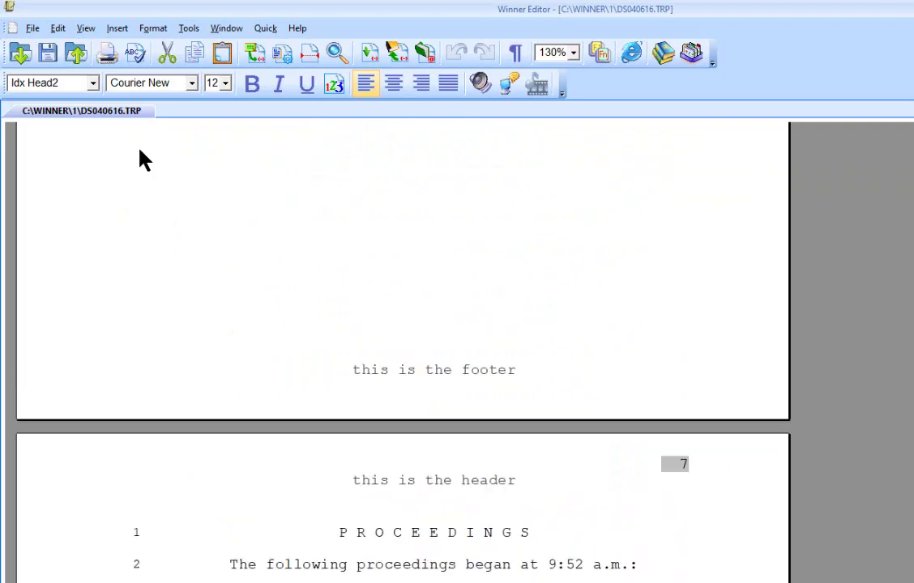
{"action": "scroll", "coordinate": [139, 156], "scroll_direction": "up", "scroll_amount": 3}
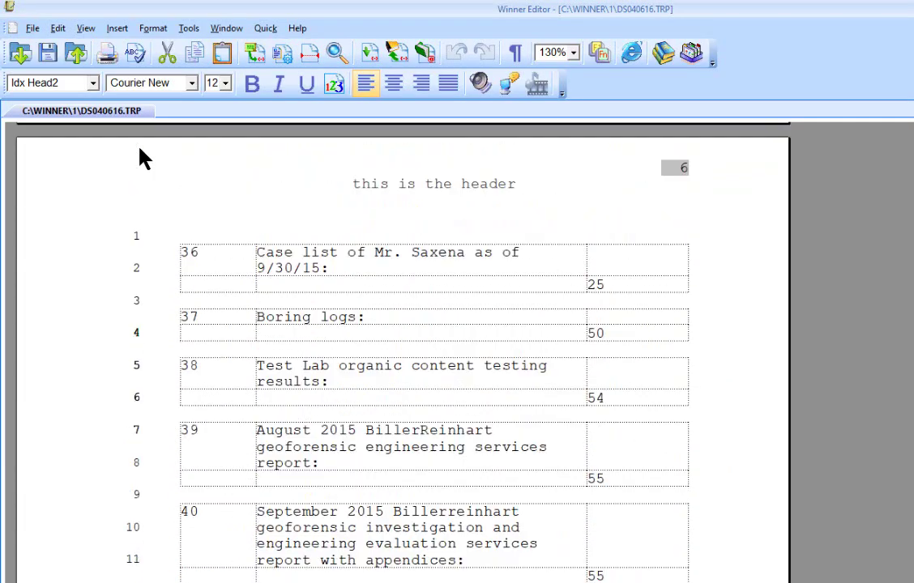
- Close the DS040616.TRP transcript and the editor without saving changes
{"action": "left_click", "coordinate": [612, 283]}
{"action": "left_click", "coordinate": [913, 9]}
{"action": "left_click", "coordinate": [640, 432]}
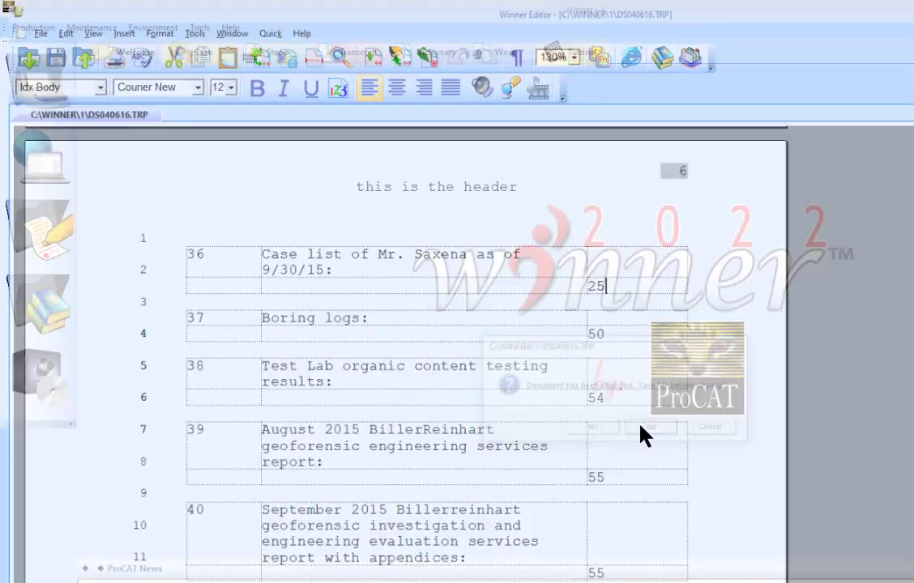